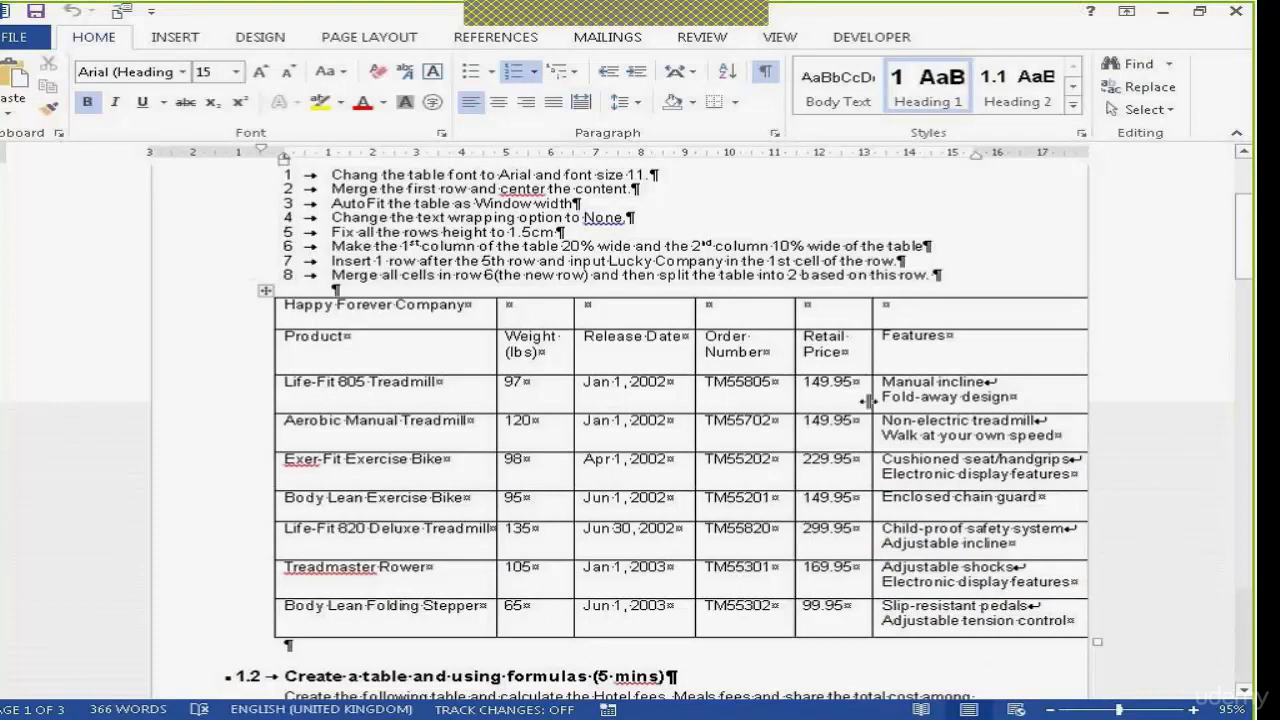
AutoFit the Happy Forever Company table to the window width.
left_click_drag(920, 385, 979, 508)
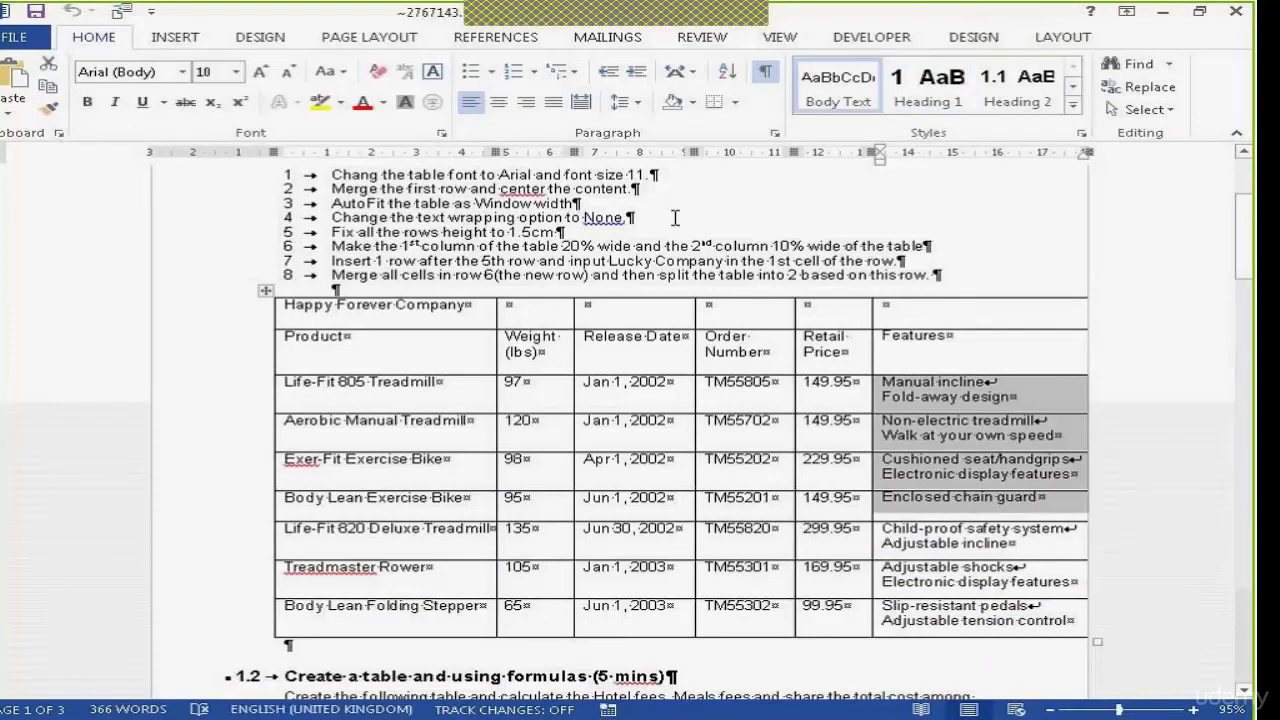
left_click(1067, 484)
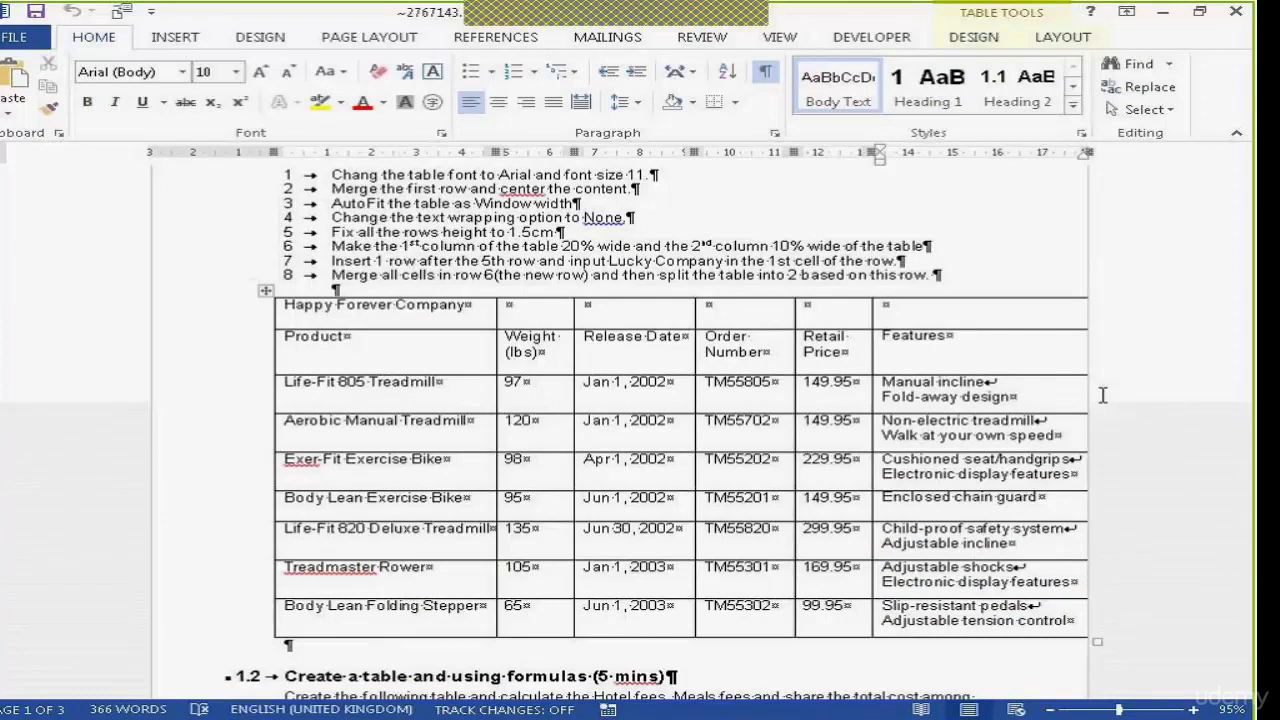
left_click(737, 350)
left_click(1066, 36)
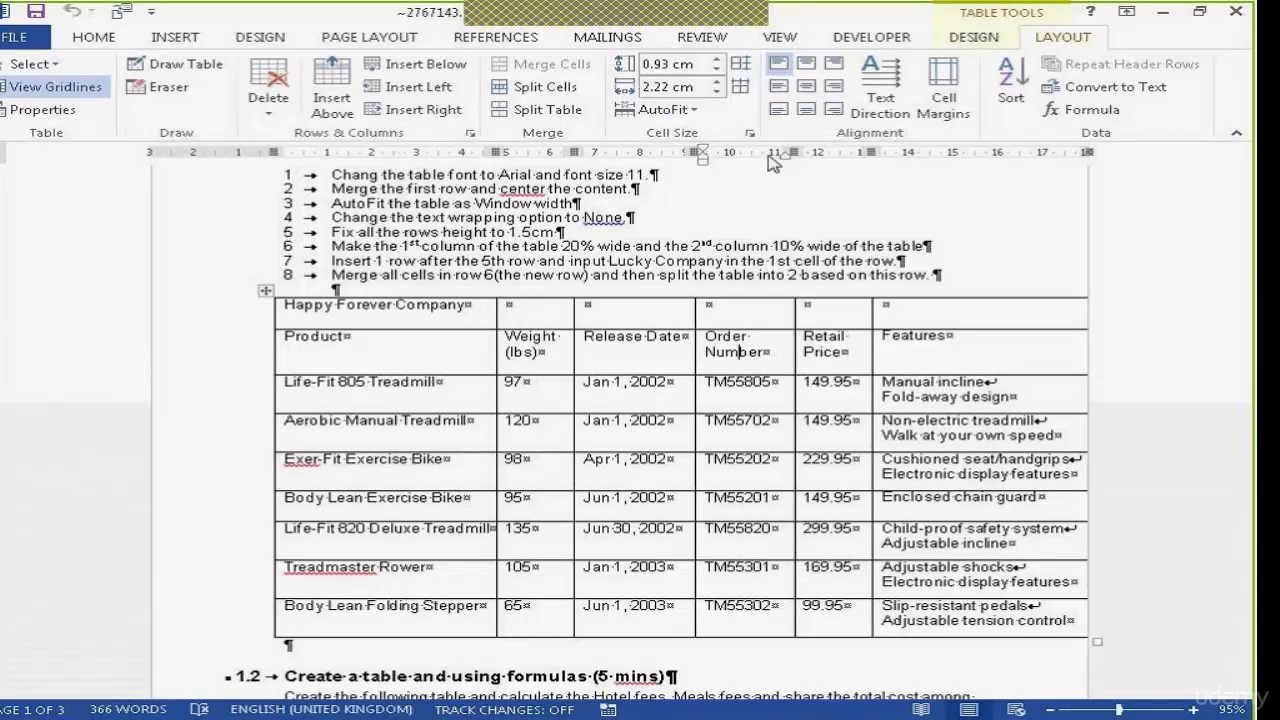
left_click(689, 112)
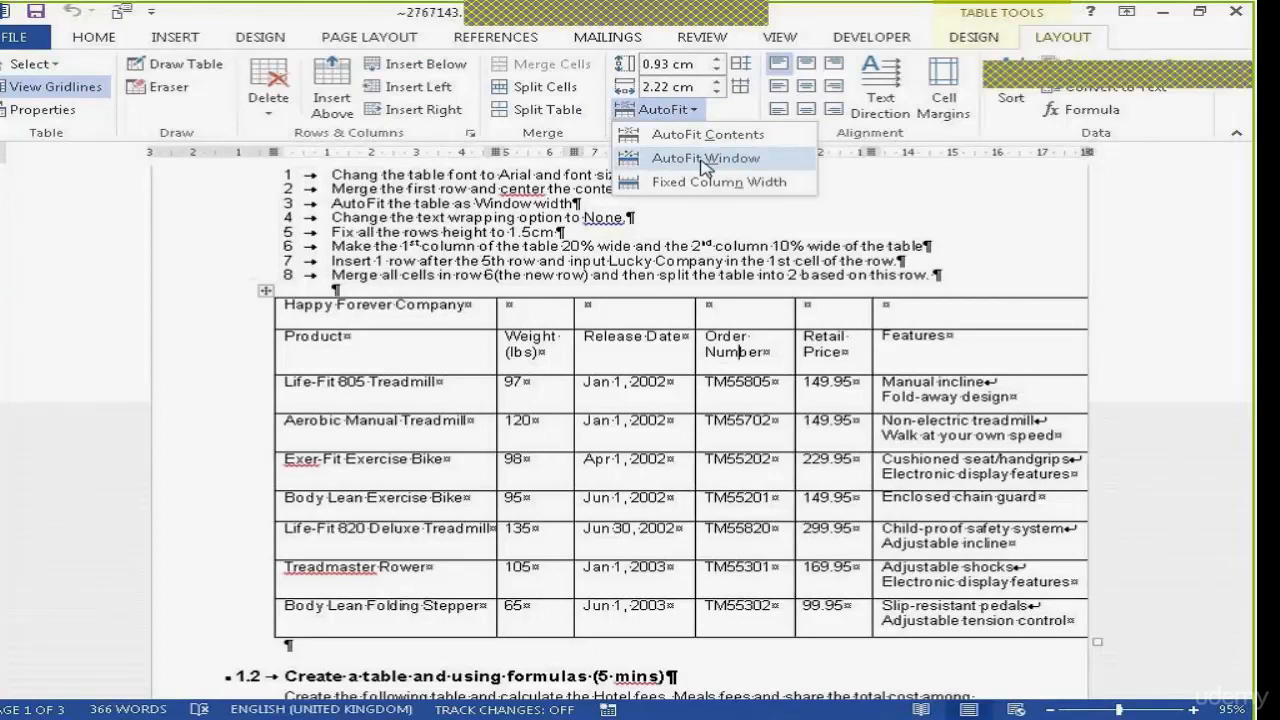
left_click(706, 163)
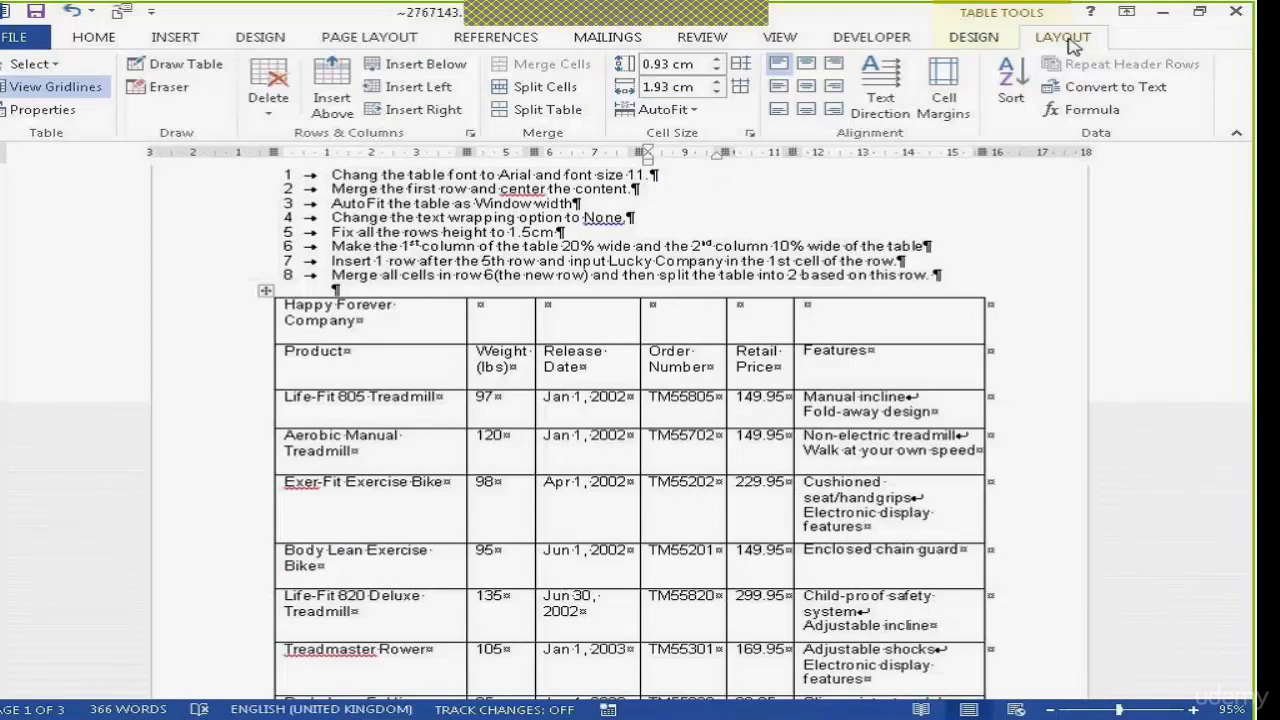
left_click(660, 112)
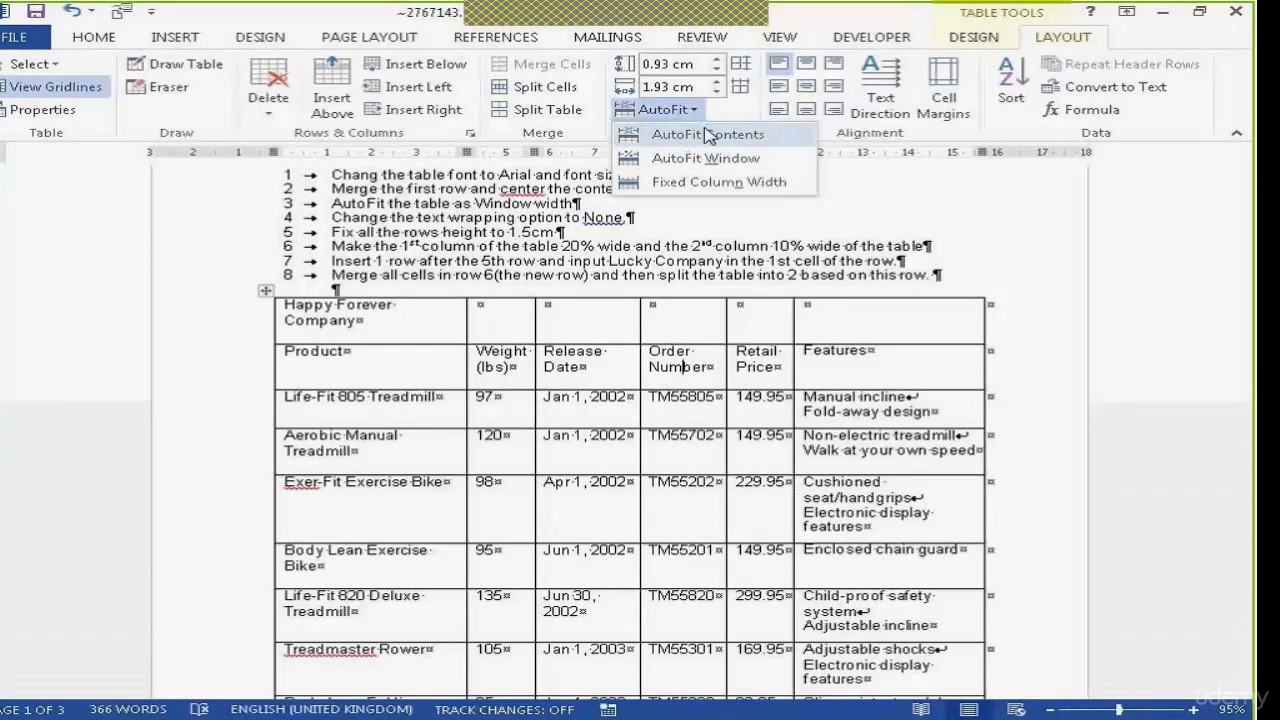
left_click(694, 406)
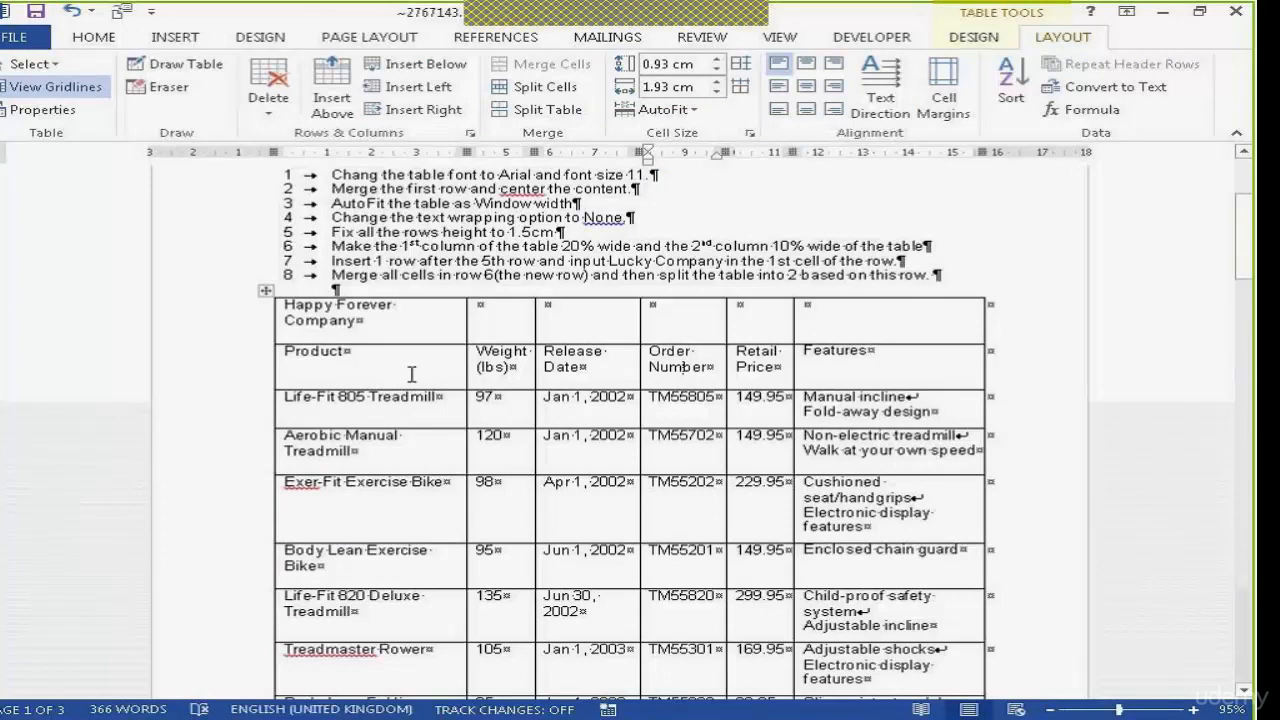
left_click(662, 109)
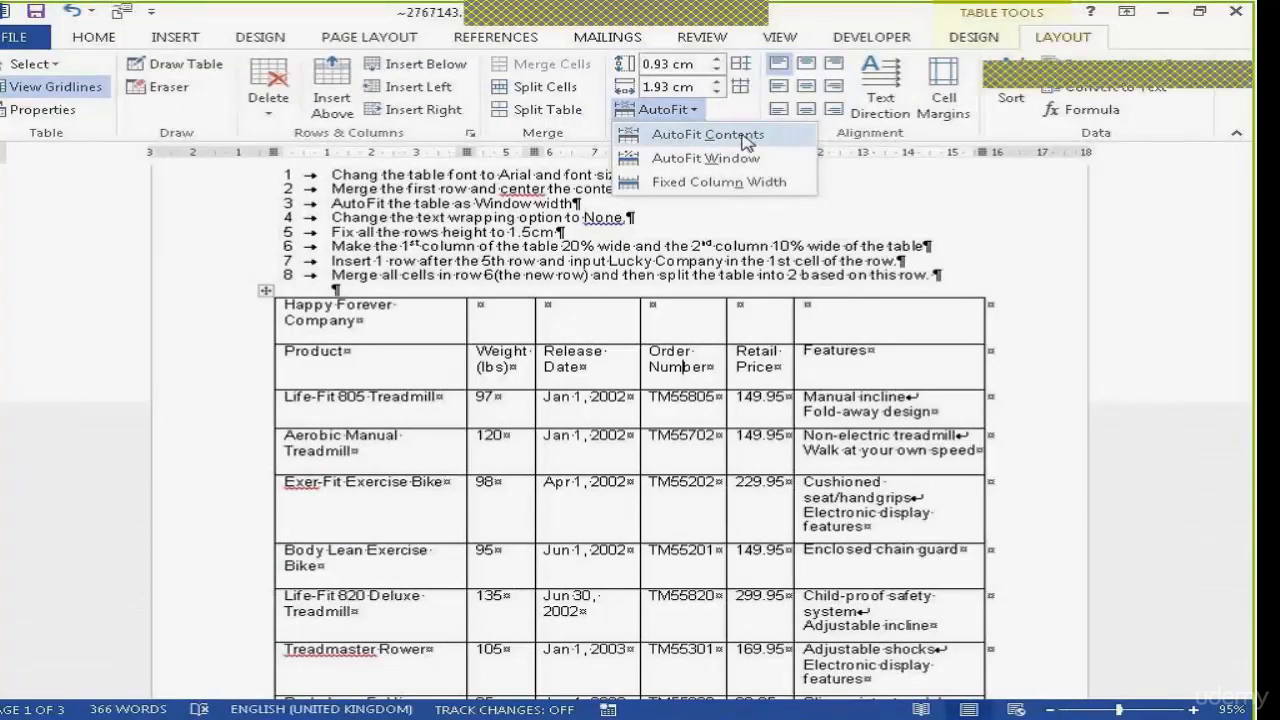
left_click(620, 440)
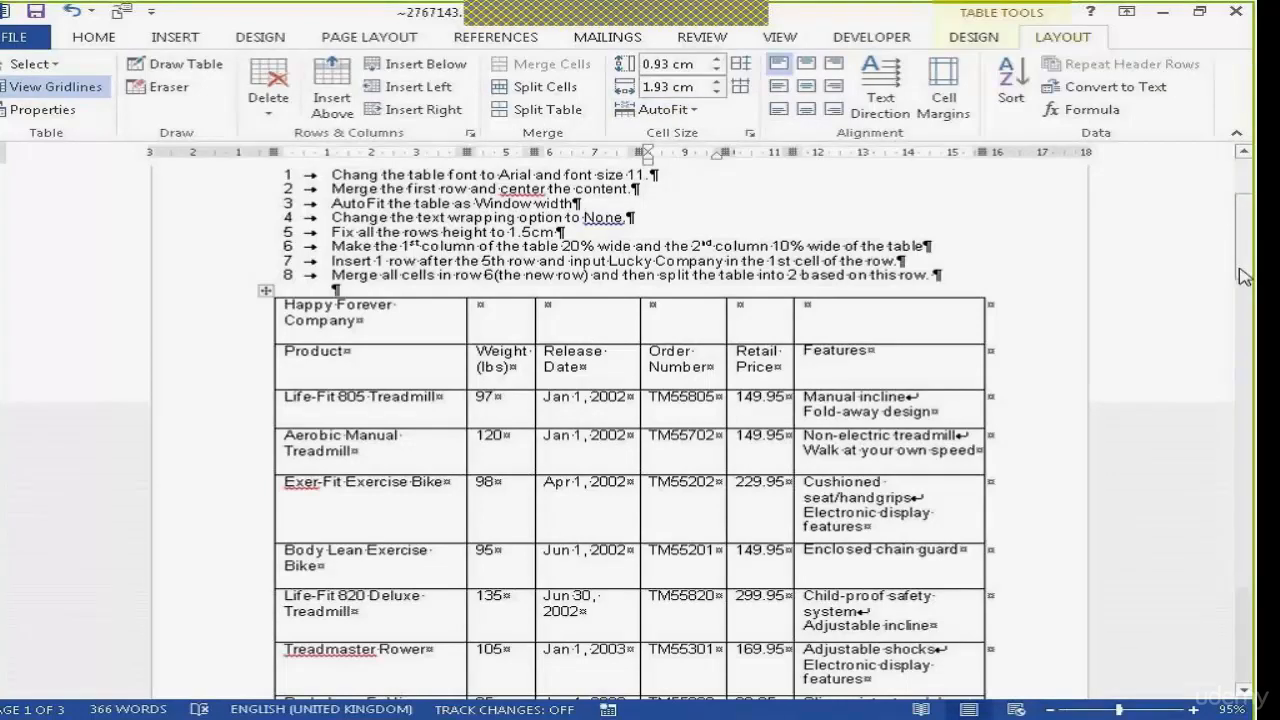
Add nine blank lines after "Body Lean Folding Stepper" in the table's last row so the table extends onto the second page.
left_click_drag(1243, 276, 1243, 322)
left_click(412, 396)
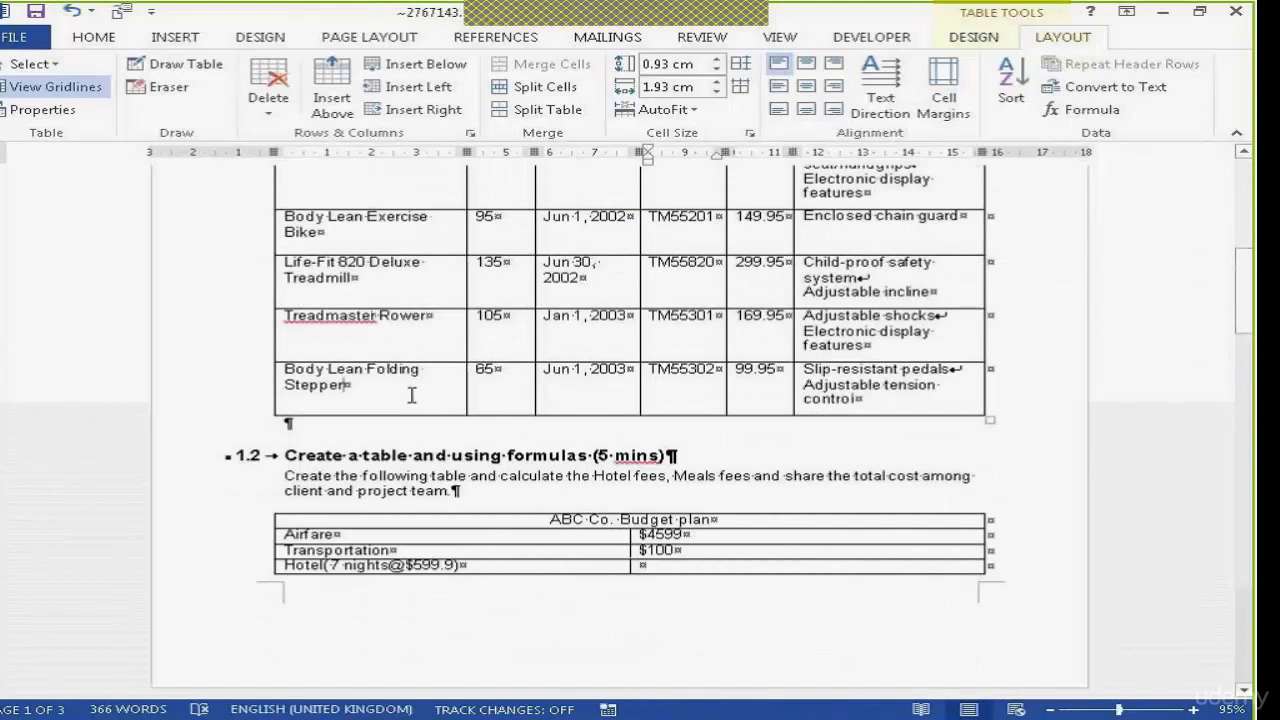
key("Return")
key("Return")
key("Return")
key("Return")
key("Return")
key("Return")
key("Return")
key("Return")
key("Return")
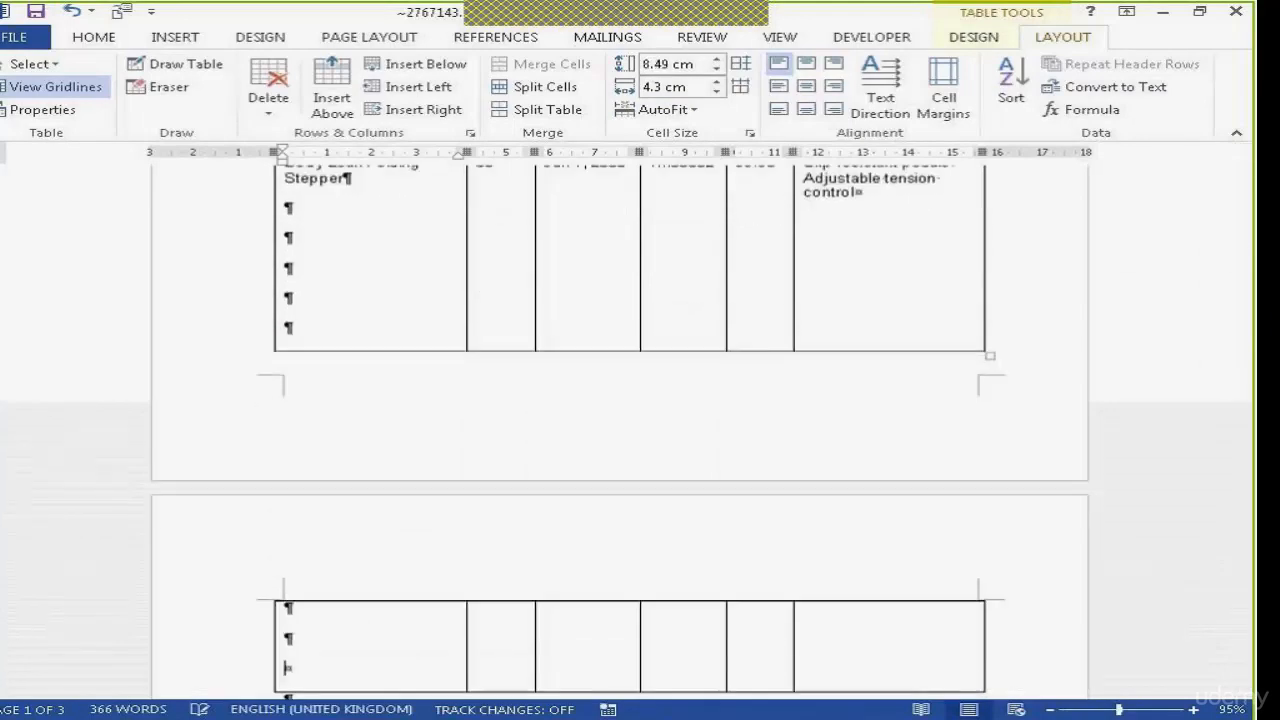
Set the table's first row, Happy Forever Company, to repeat as a header row and check the table's continuation on the second page.
left_click_drag(1245, 340, 1245, 253)
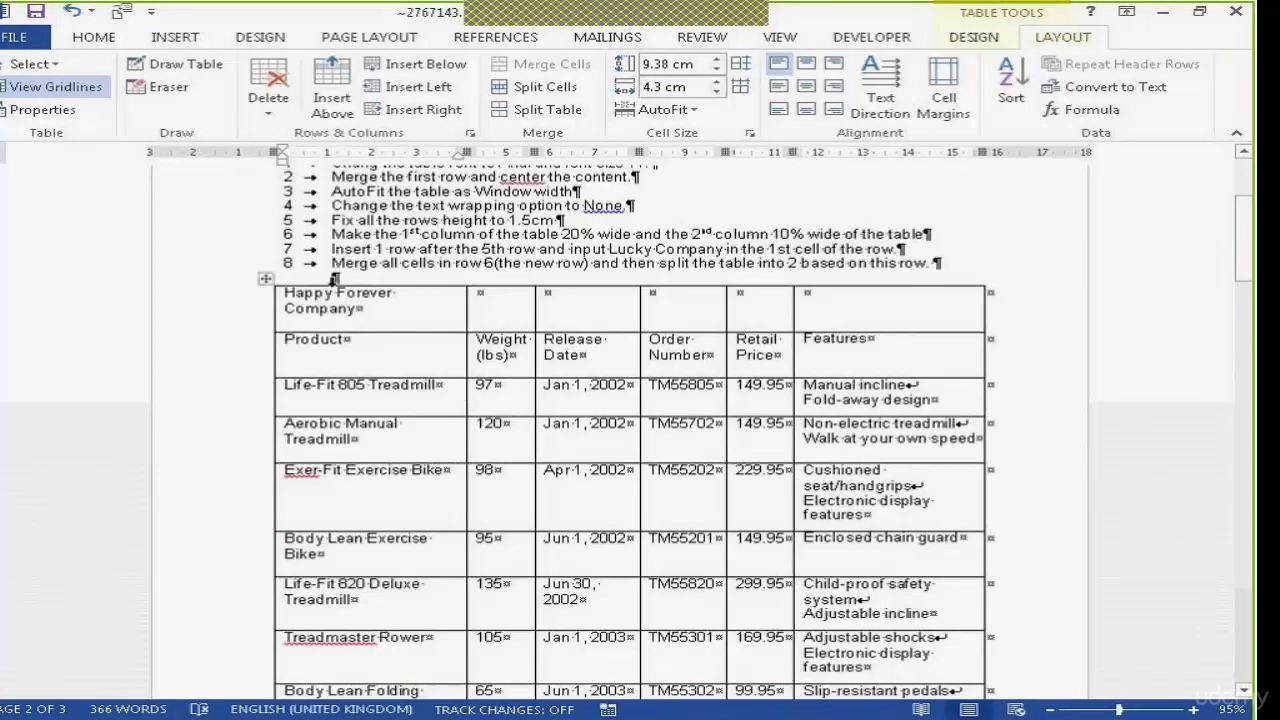
left_click_drag(346, 293, 810, 305)
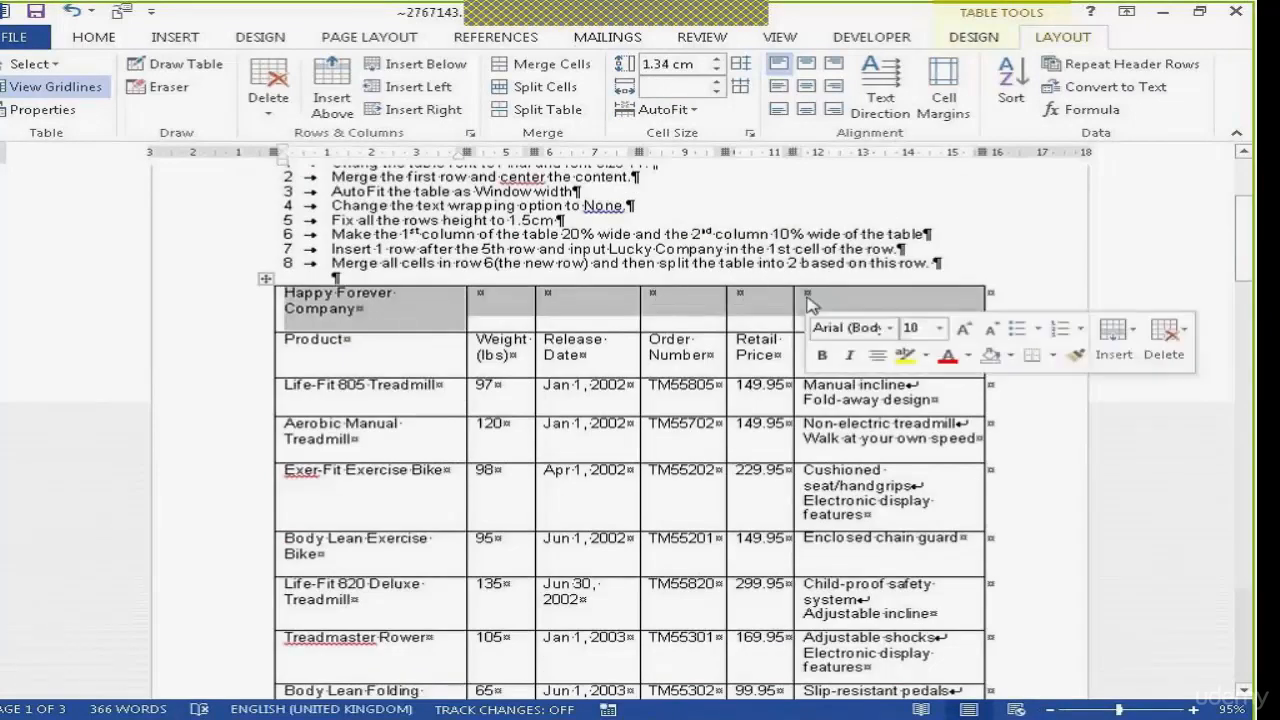
left_click(328, 322)
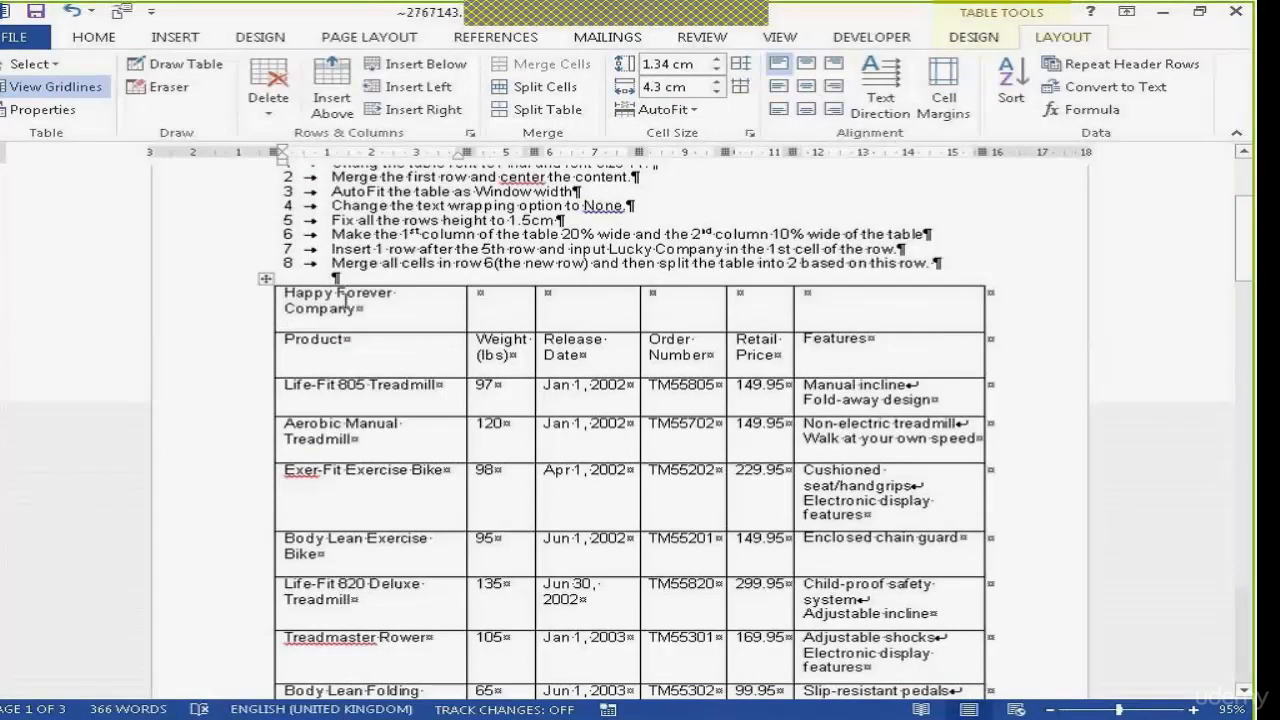
left_click_drag(345, 300, 567, 279)
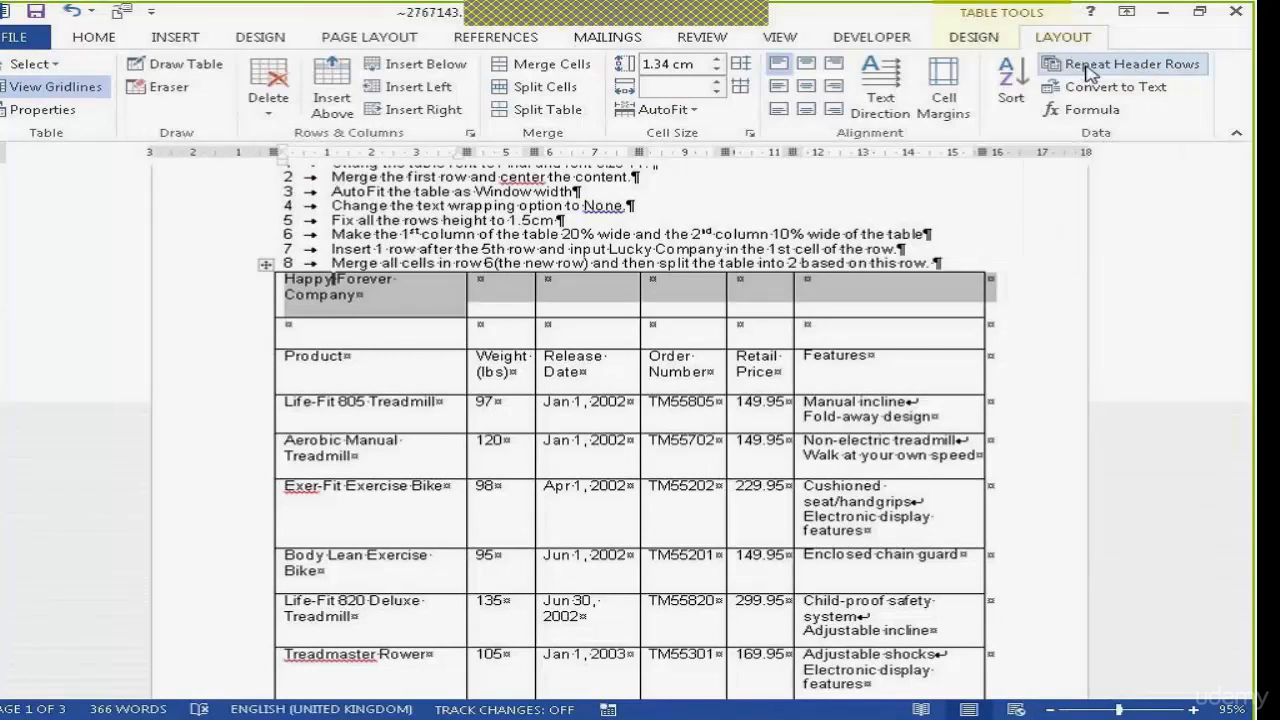
left_click(1090, 66)
left_click_drag(1244, 228, 1250, 344)
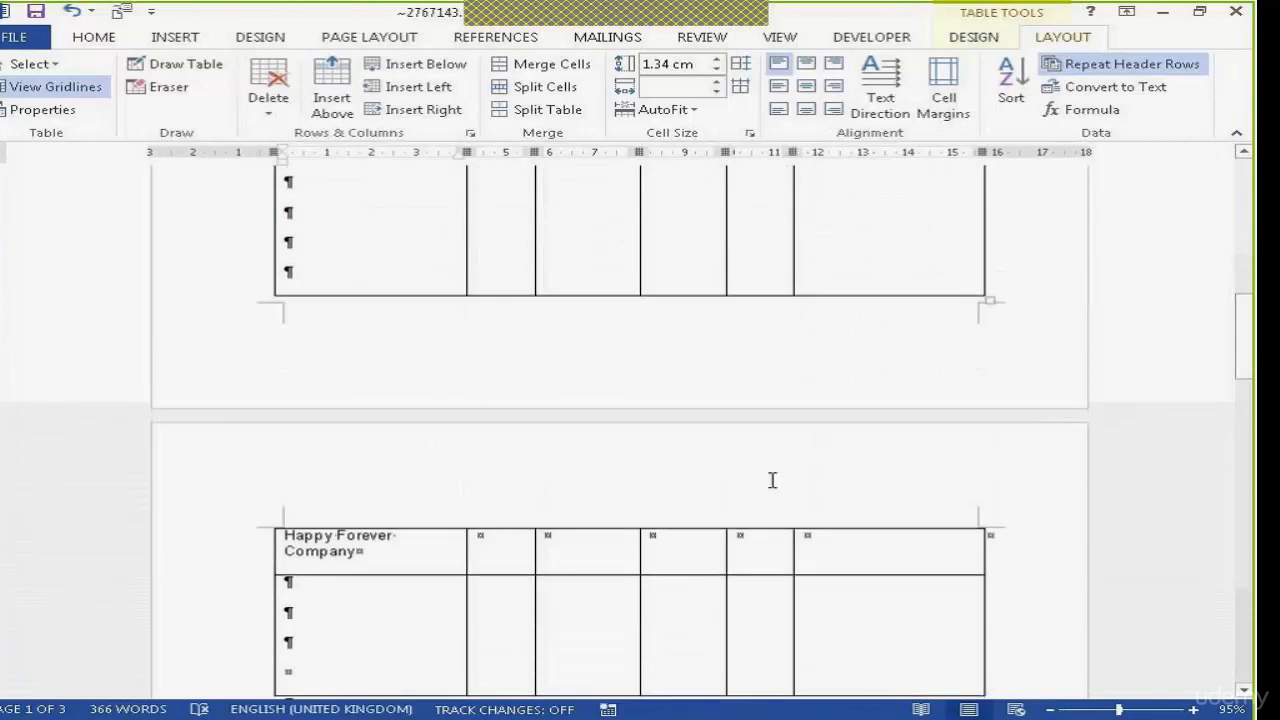
Set the table's first three rows, through the Product heading row, to repeat as header rows and check the second page.
left_click_drag(1248, 358, 1247, 255)
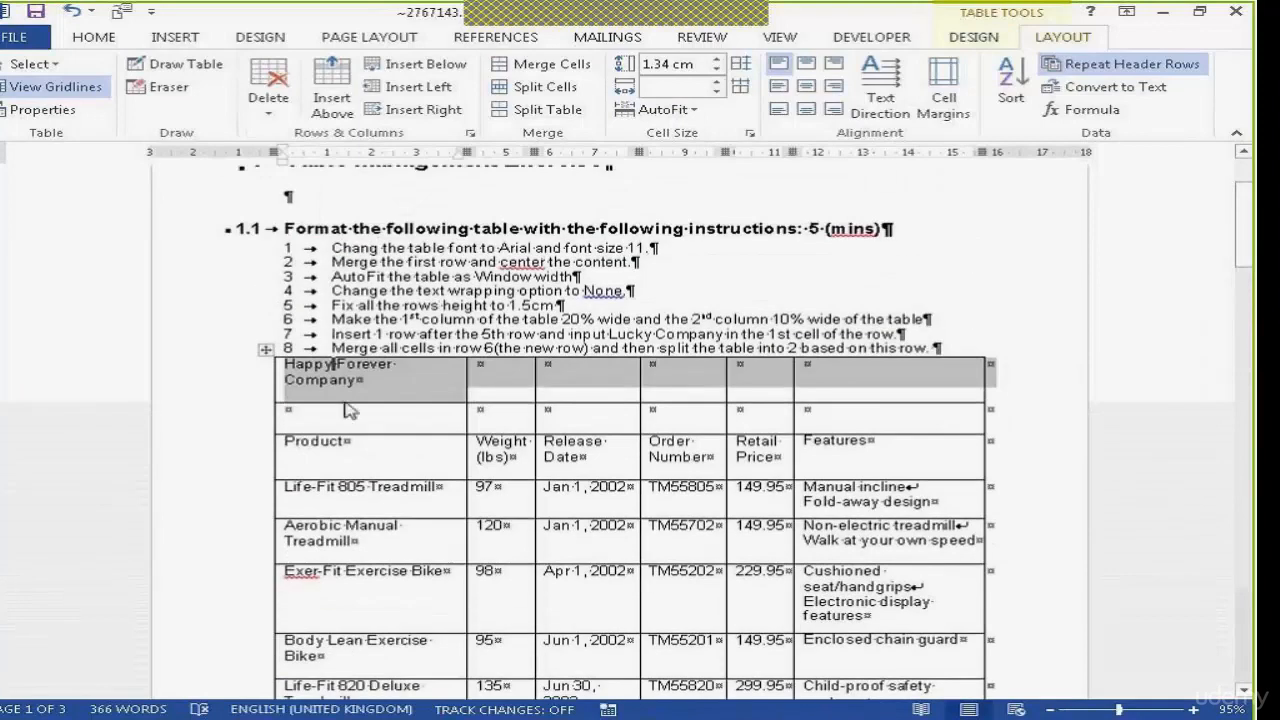
left_click(434, 352)
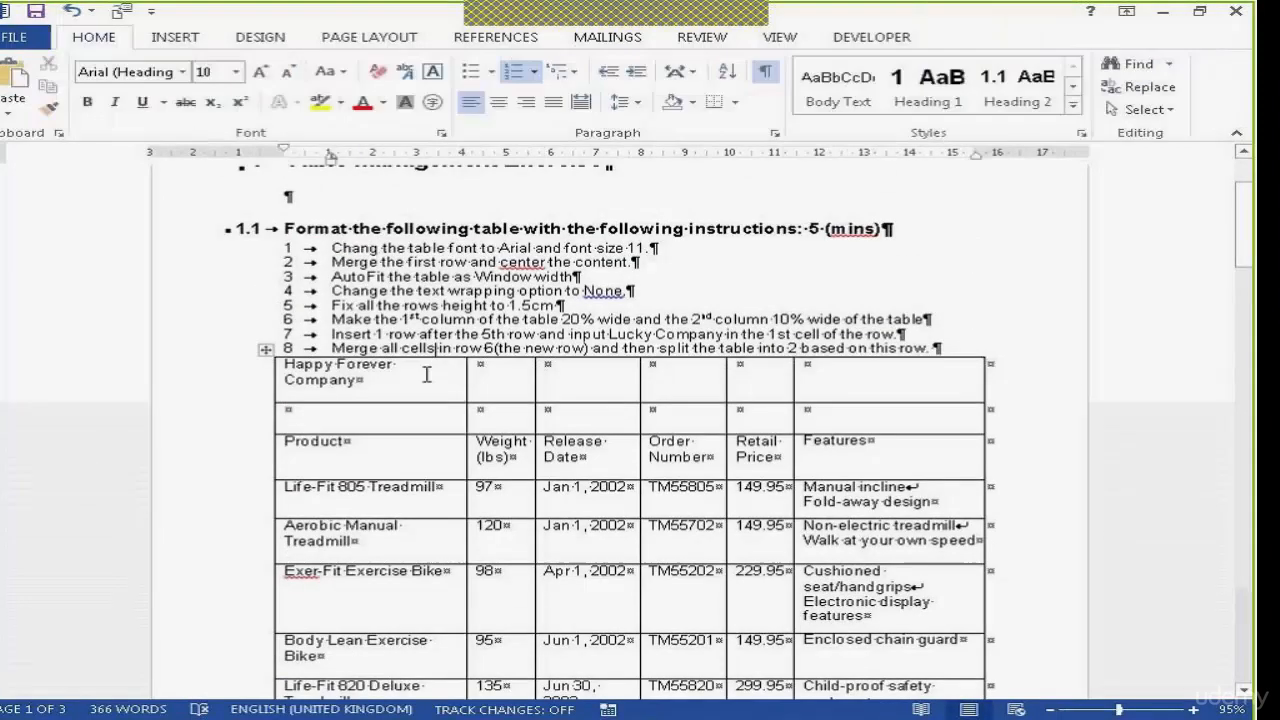
left_click_drag(426, 371, 838, 440)
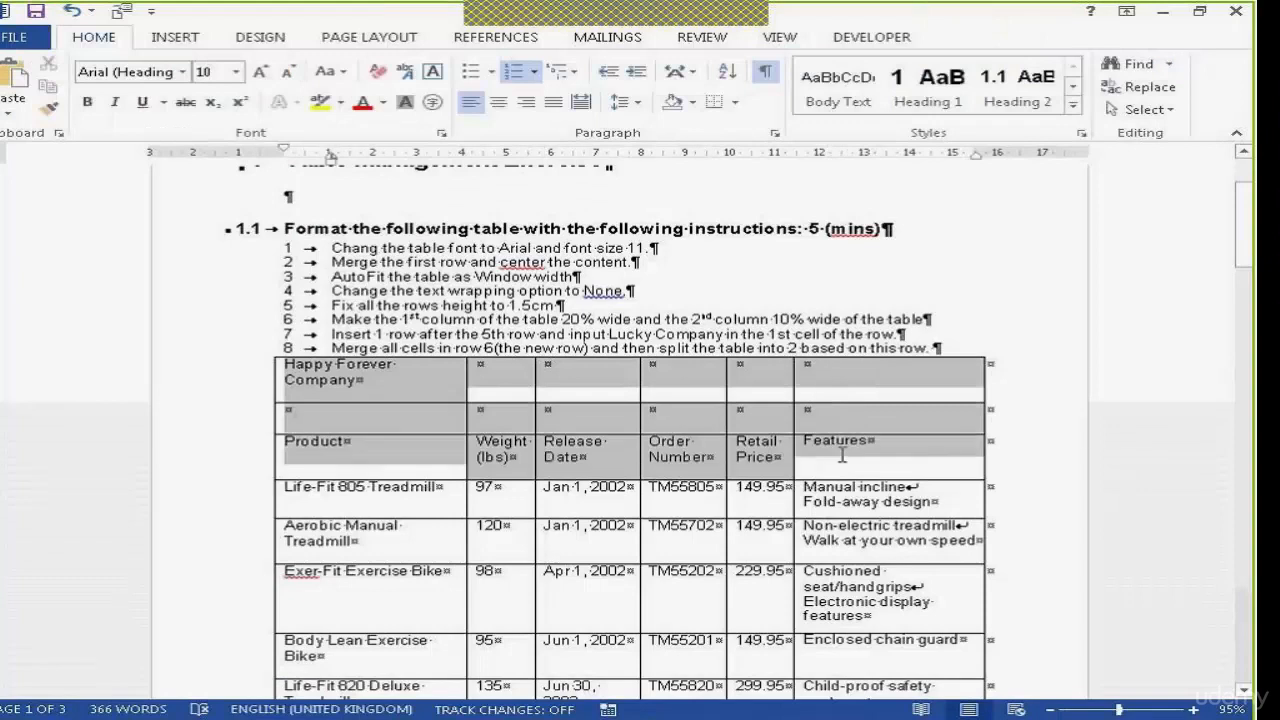
left_click(1063, 36)
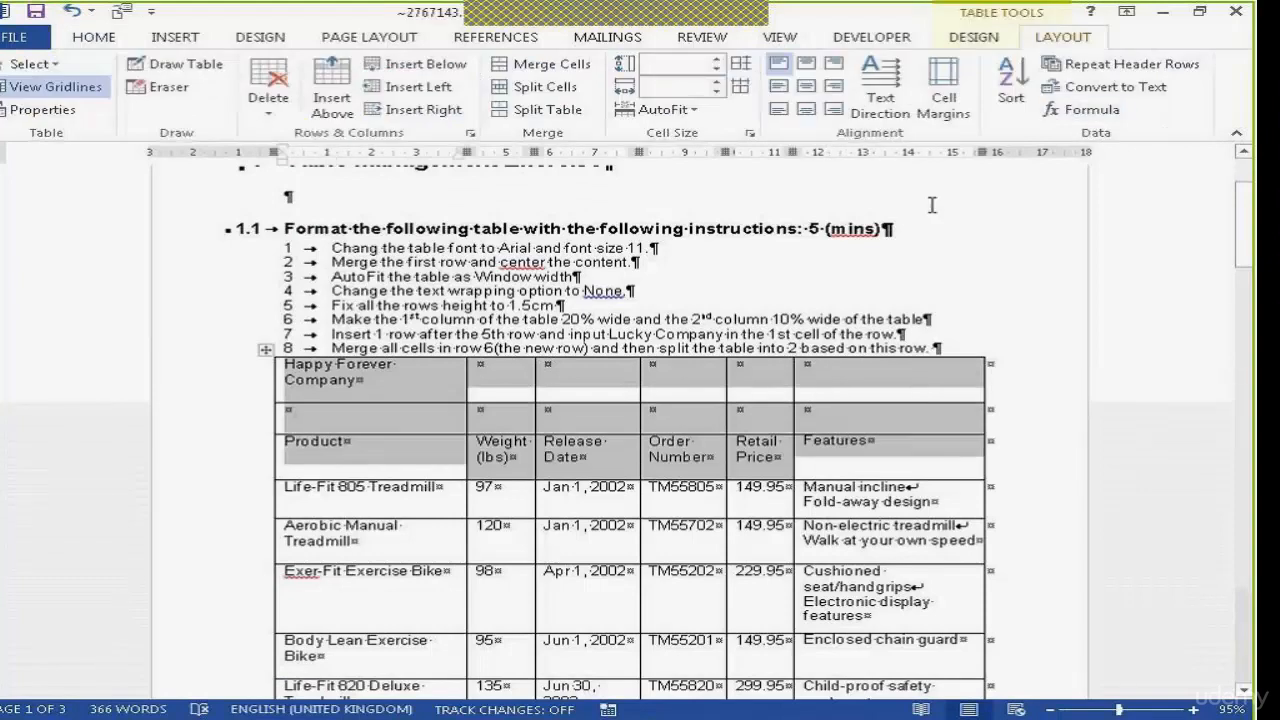
left_click(1092, 72)
left_click_drag(1249, 218, 1252, 340)
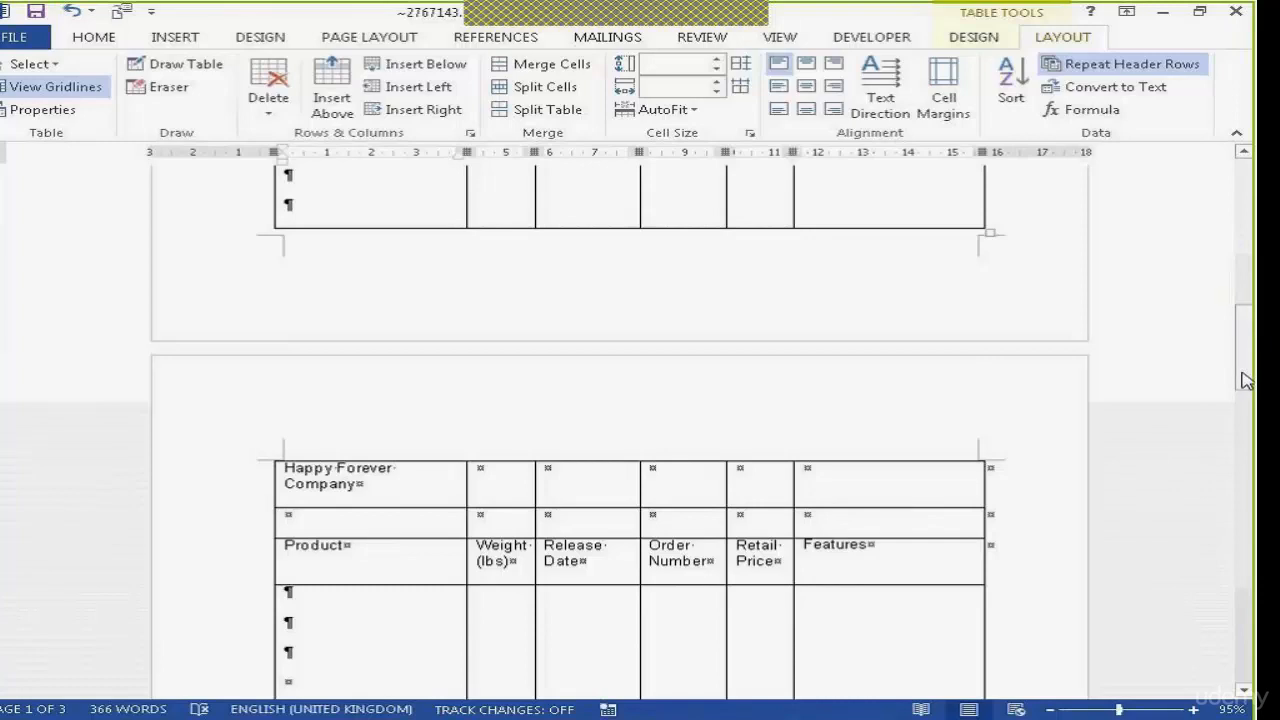
Set the table's text wrapping to Around and check how the repeated header rows behave on the second page.
left_click_drag(1245, 380, 1240, 271)
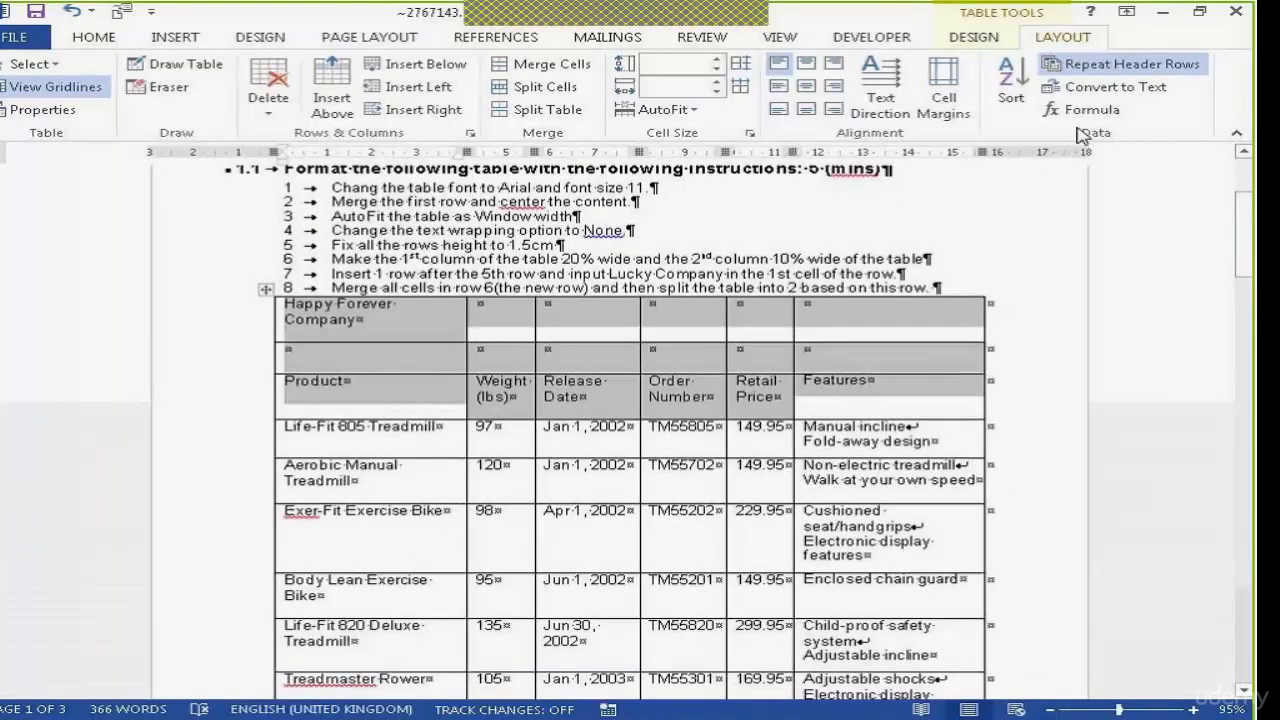
left_click(1143, 66)
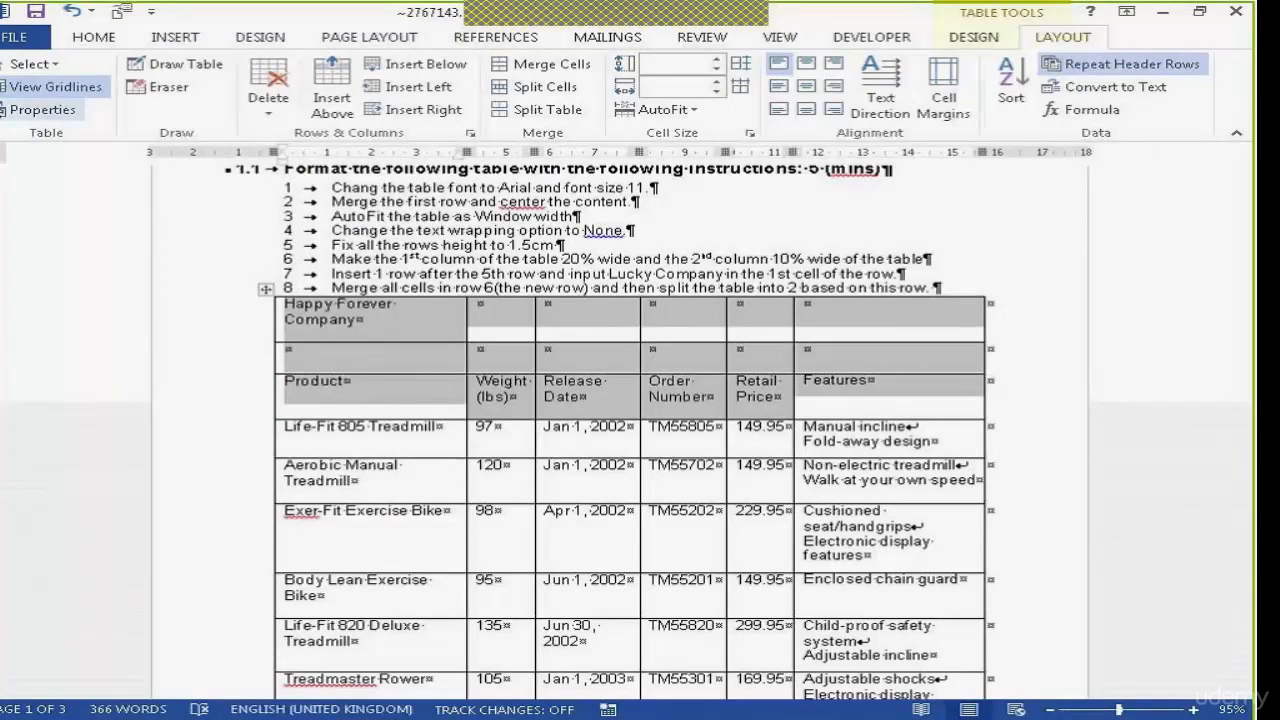
left_click(40, 112)
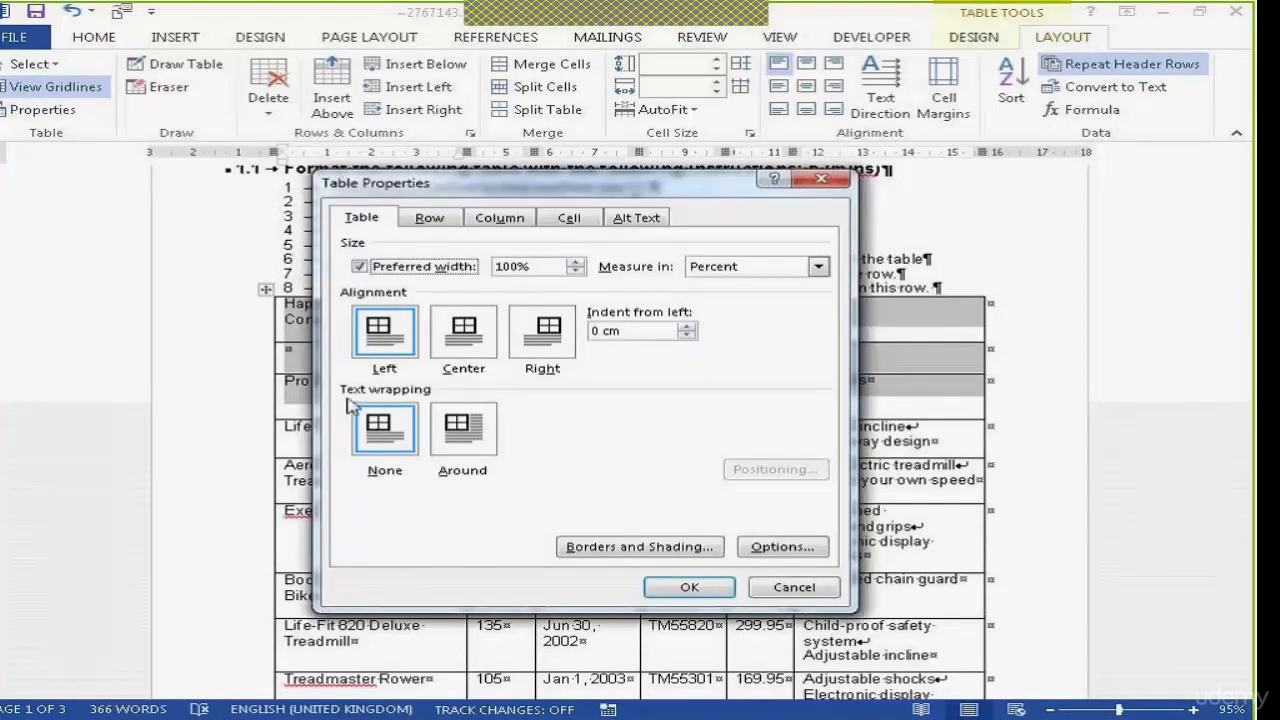
left_click(463, 430)
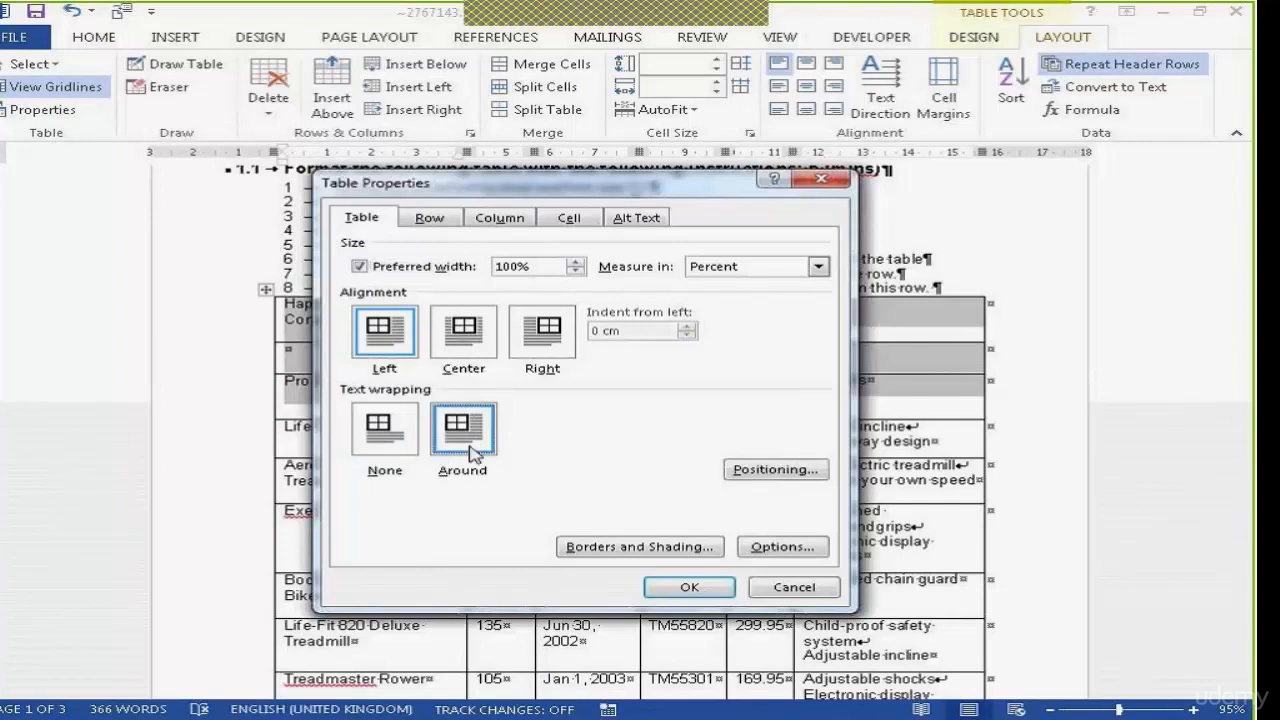
left_click(689, 587)
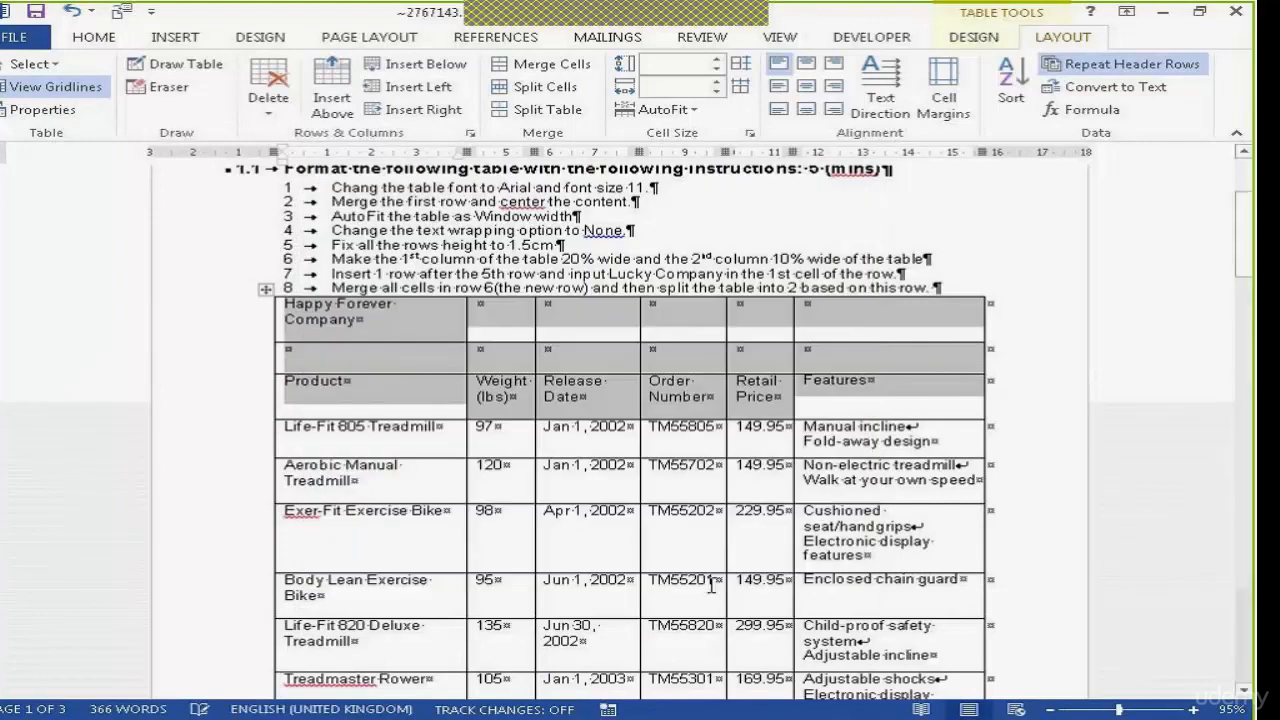
left_click(1247, 272)
left_click_drag(1247, 272, 1247, 387)
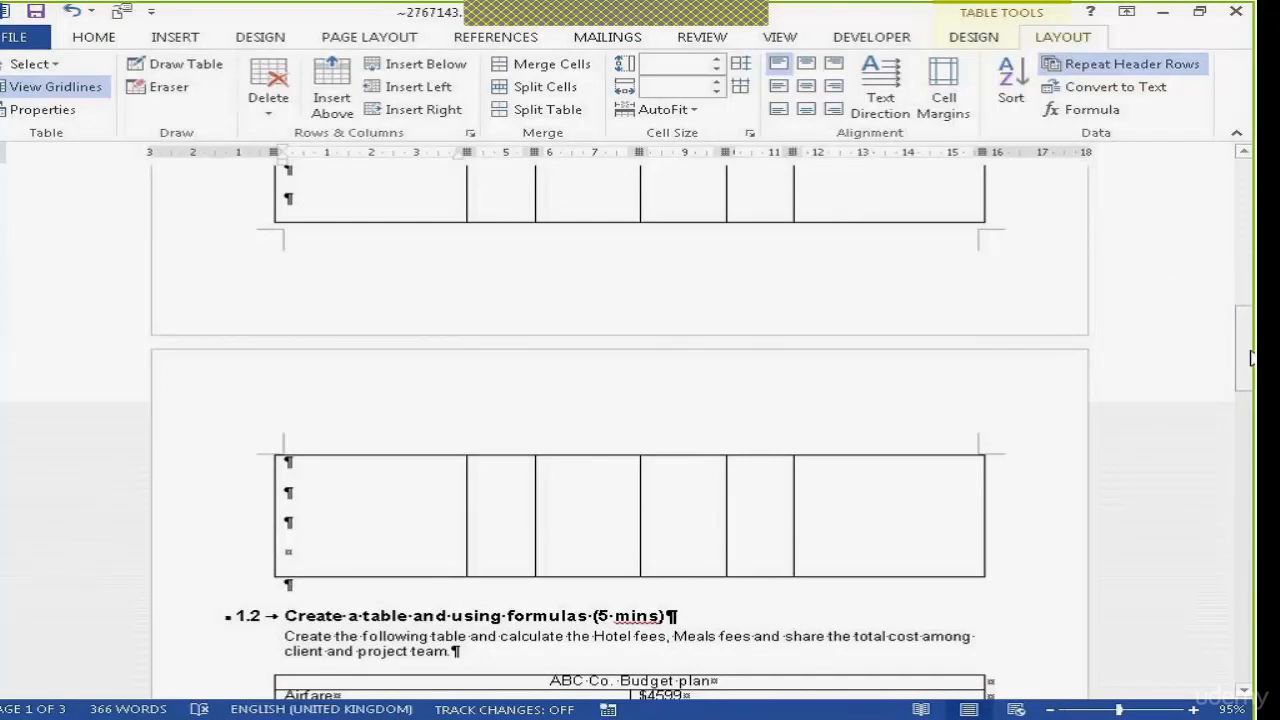
Set the table's text wrapping to None and check the header rows on the second page.
left_click_drag(1246, 350, 1251, 258)
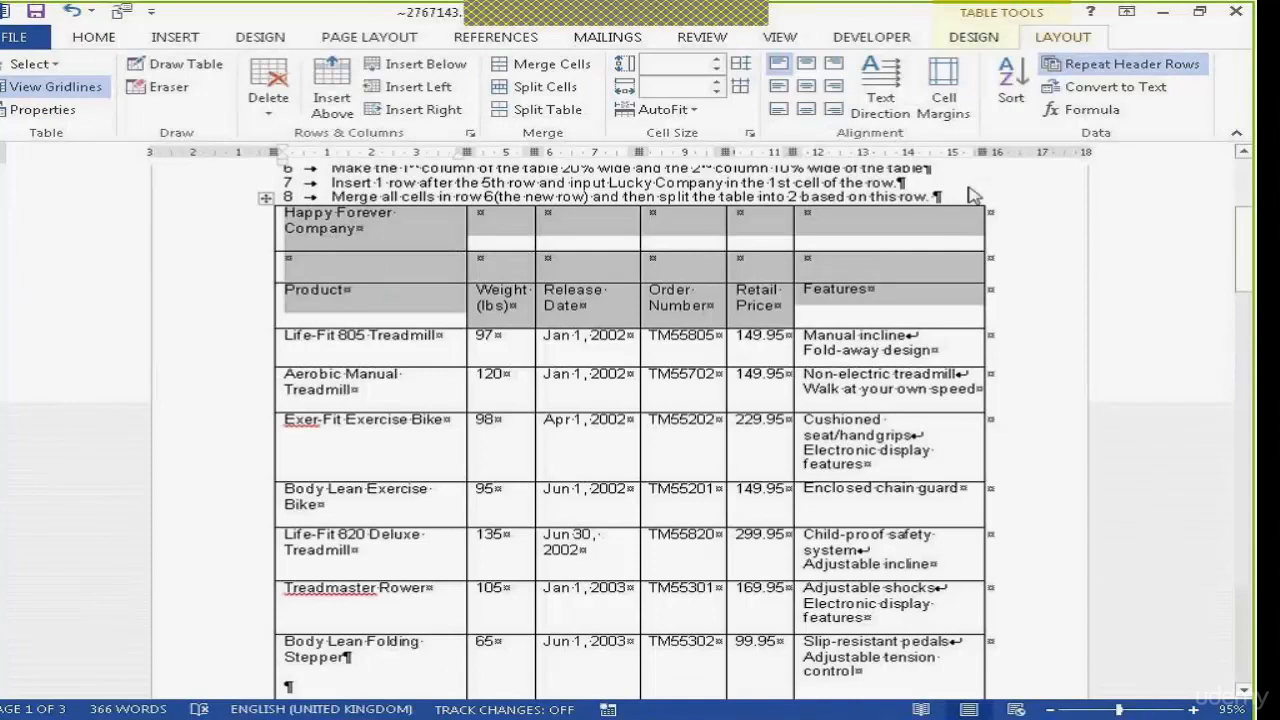
left_click(43, 109)
left_click(399, 428)
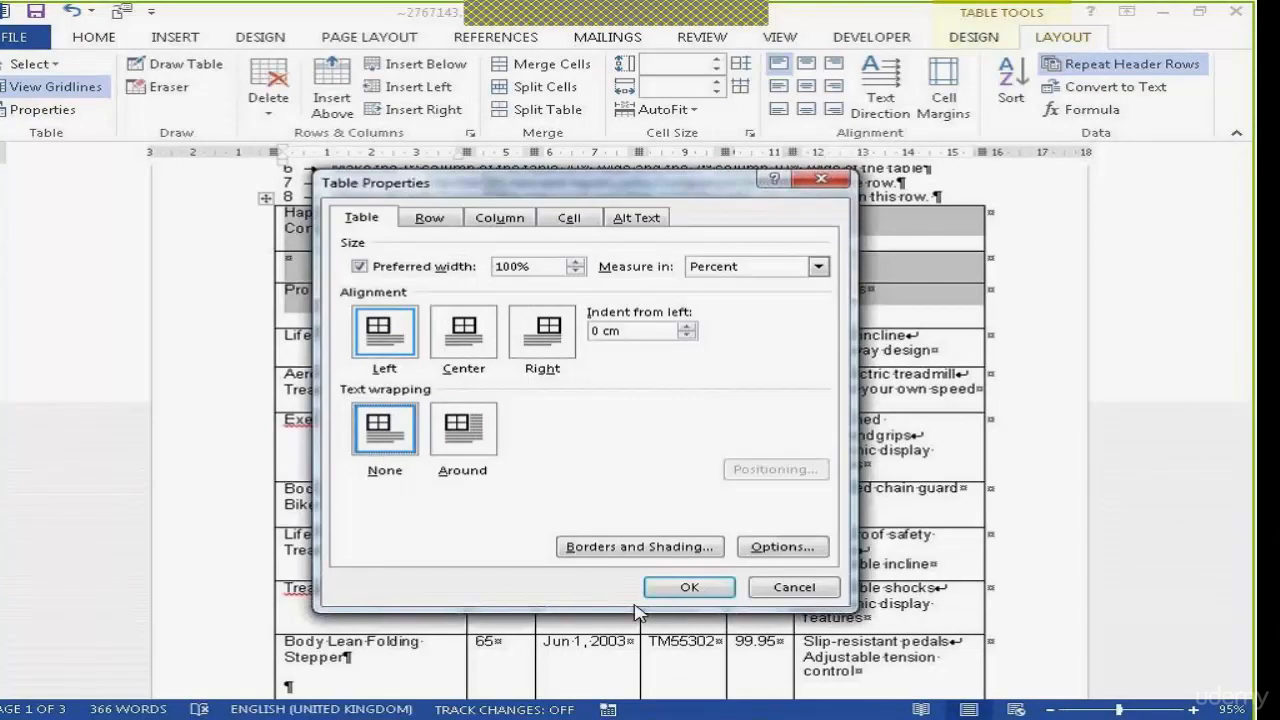
left_click(688, 587)
left_click_drag(1248, 270, 1248, 378)
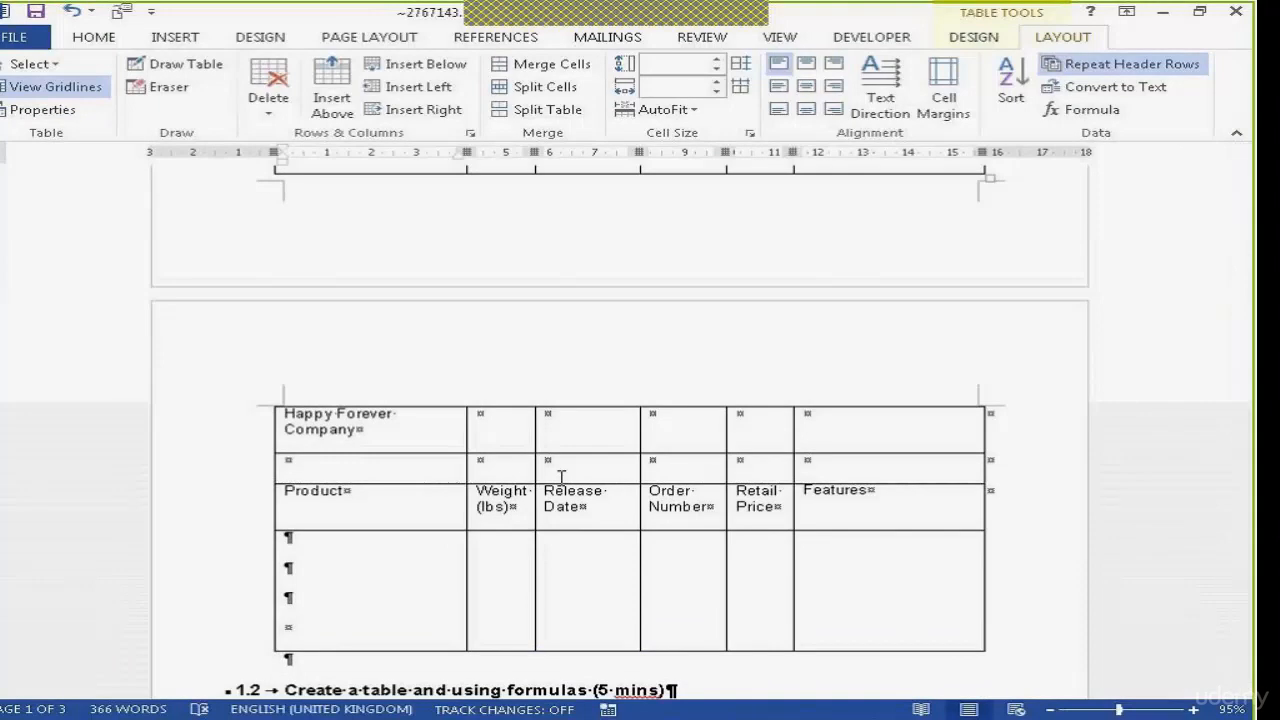
Convert the list from the Salesperson heading through 5467 into a table with 5 columns, separating the text at paragraphs.
left_click_drag(1248, 348, 1214, 482)
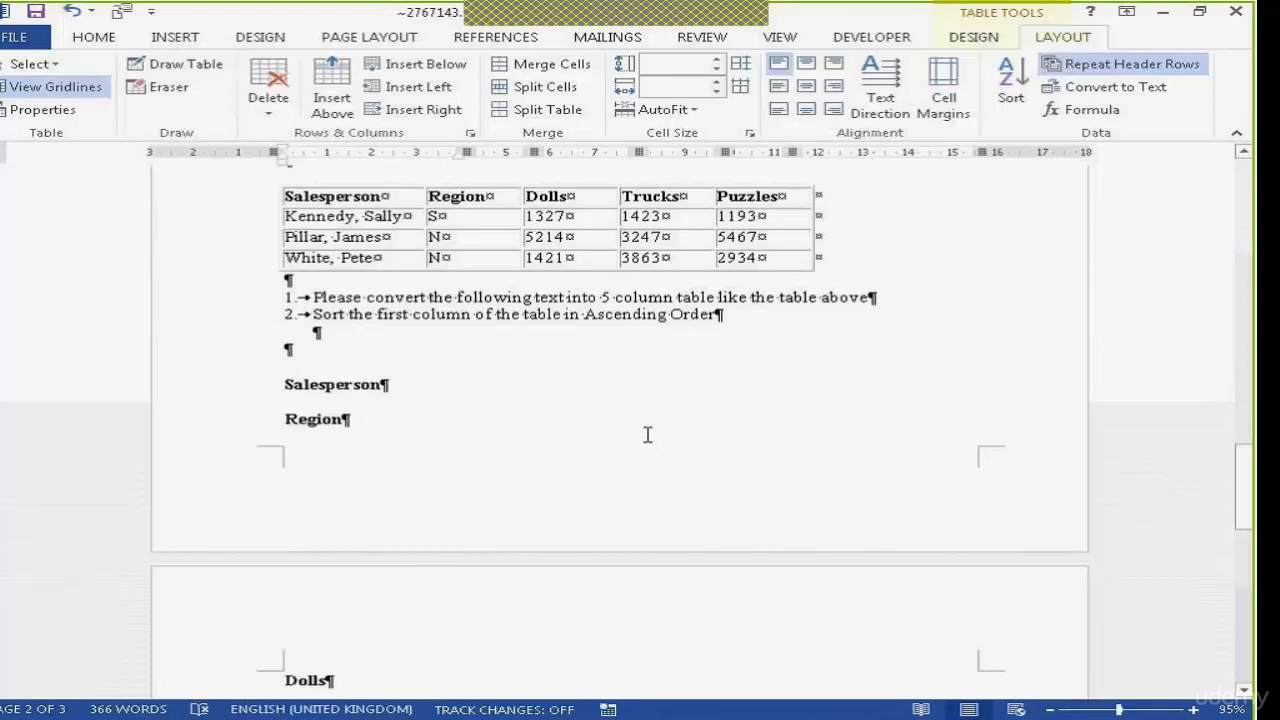
left_click(1246, 462)
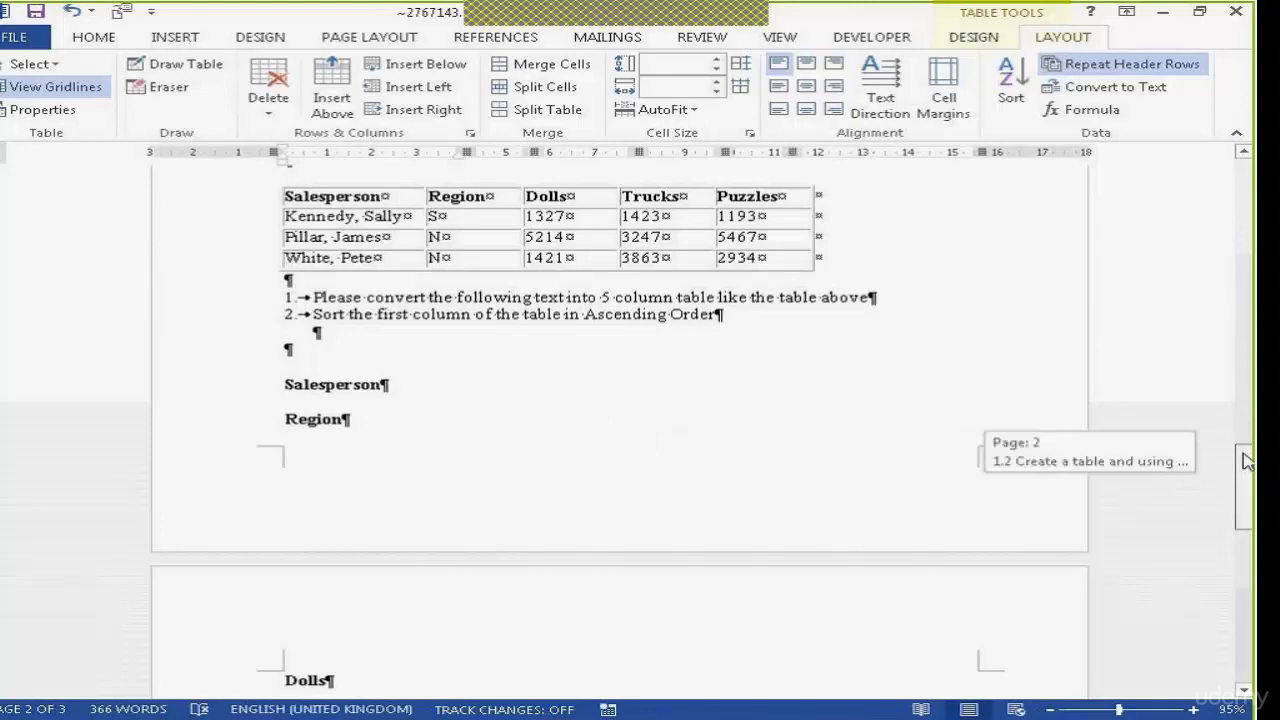
left_click_drag(1246, 462, 1246, 475)
left_click_drag(284, 290, 331, 389)
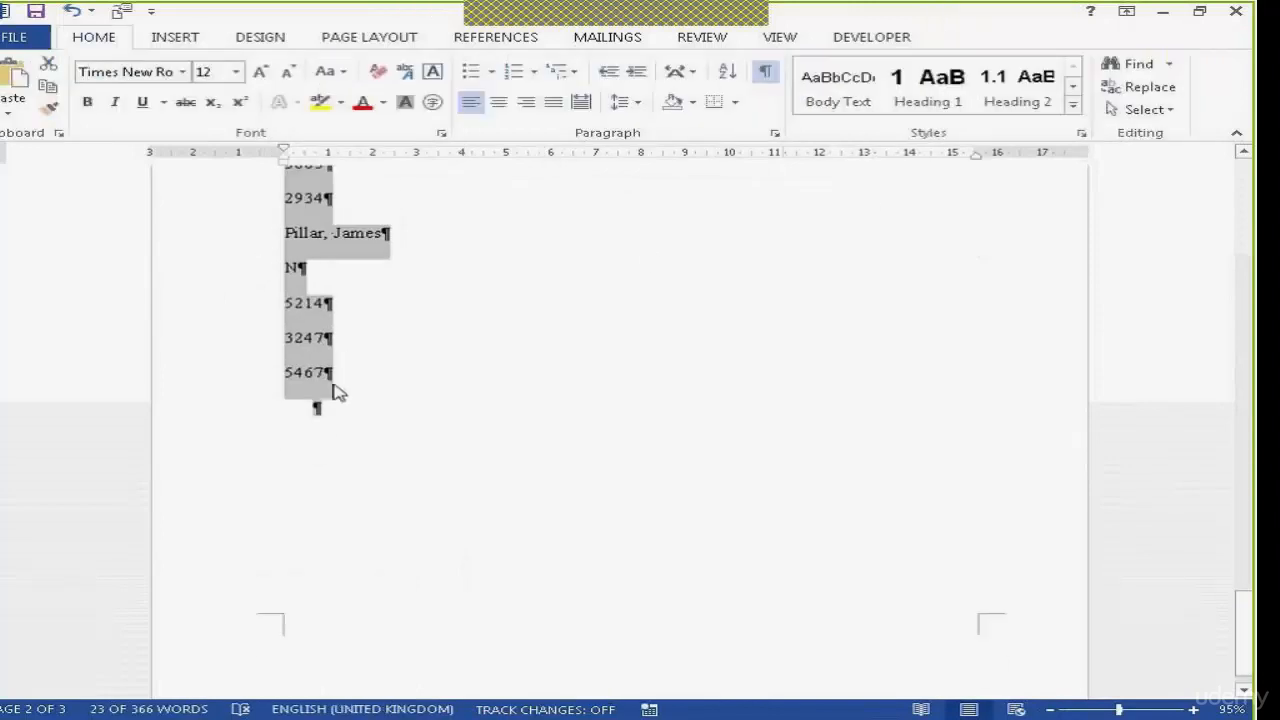
left_click(175, 37)
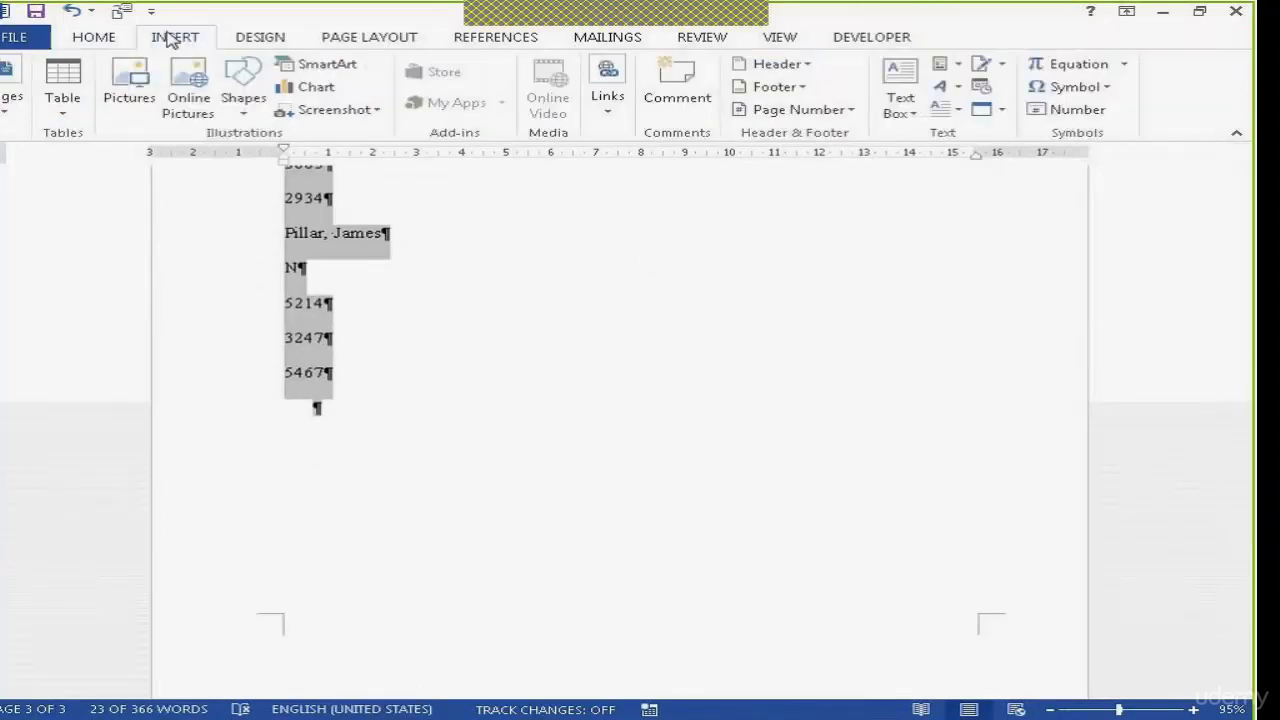
left_click(63, 110)
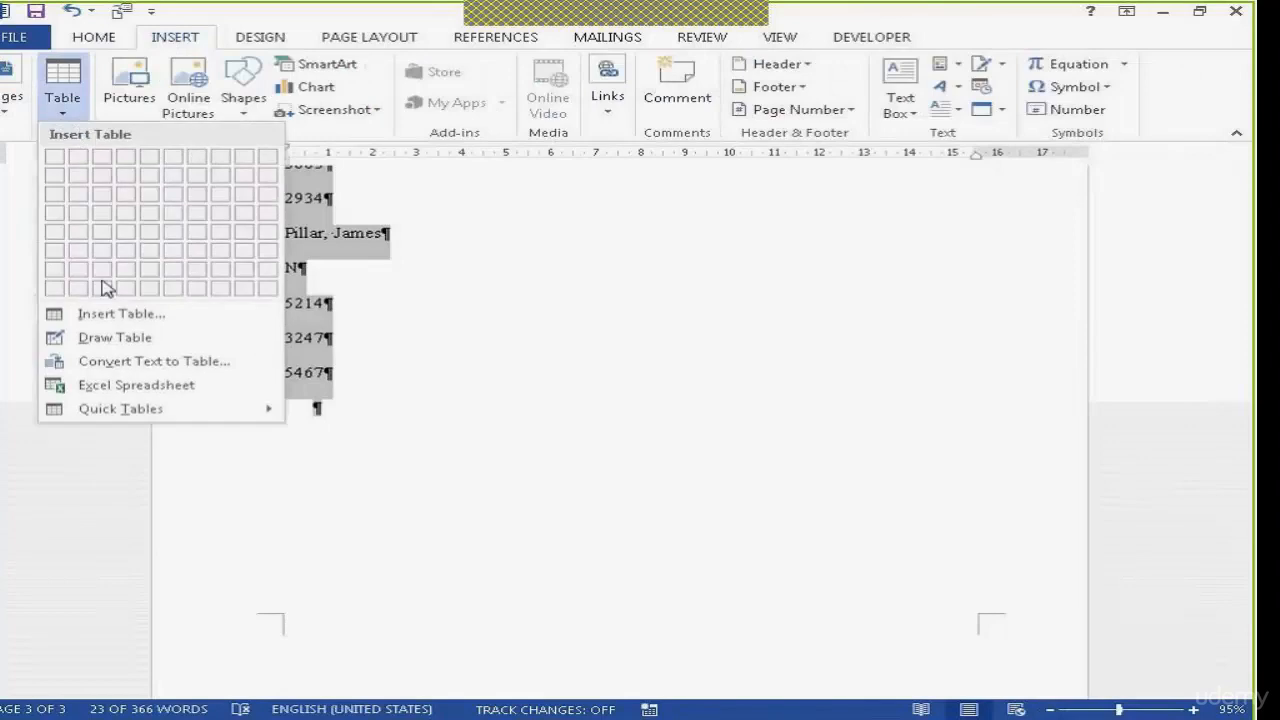
left_click(170, 364)
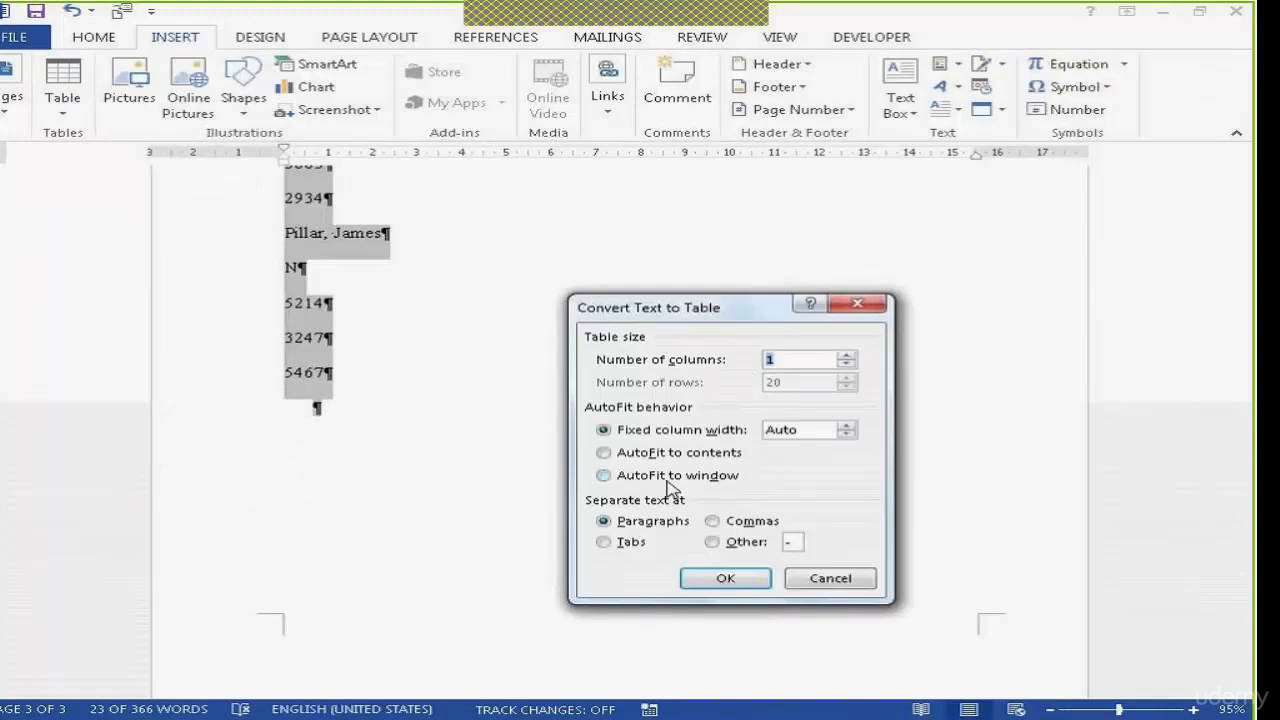
type("5")
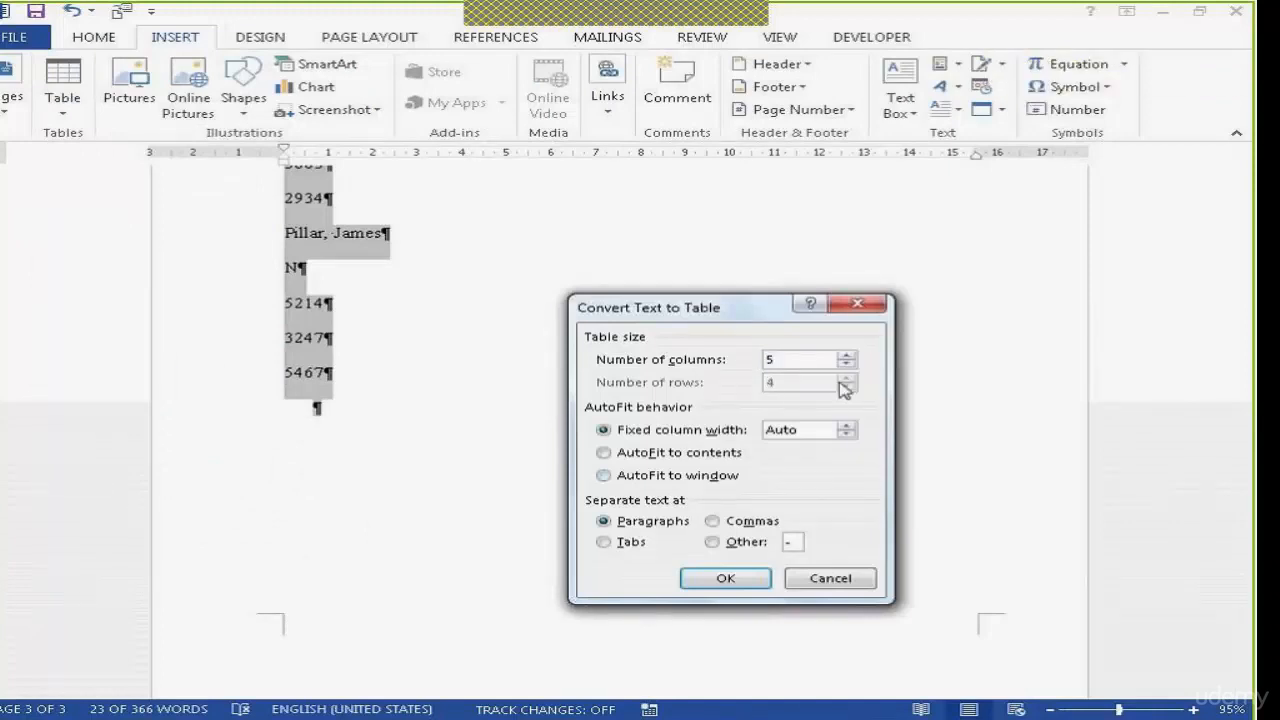
left_click(735, 578)
Convert the whole new five-column salesperson table back to text, separated with paragraph marks.
left_click_drag(1248, 614, 1247, 498)
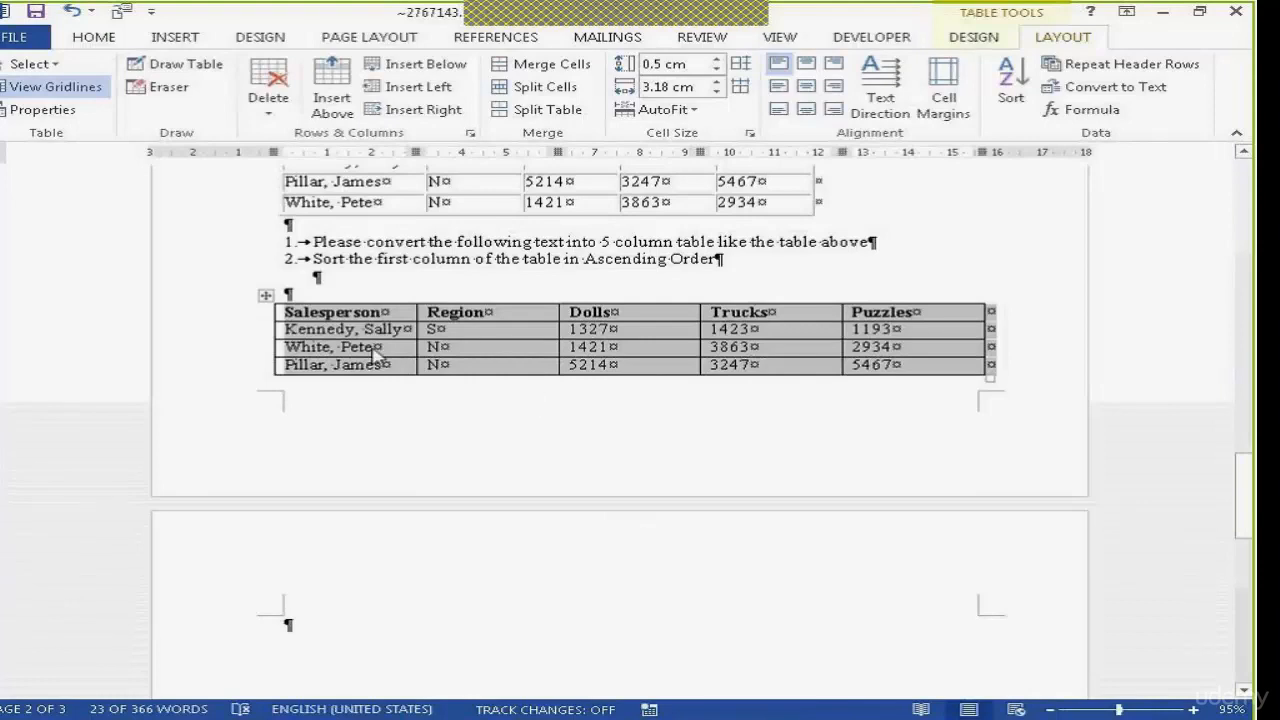
left_click(441, 365)
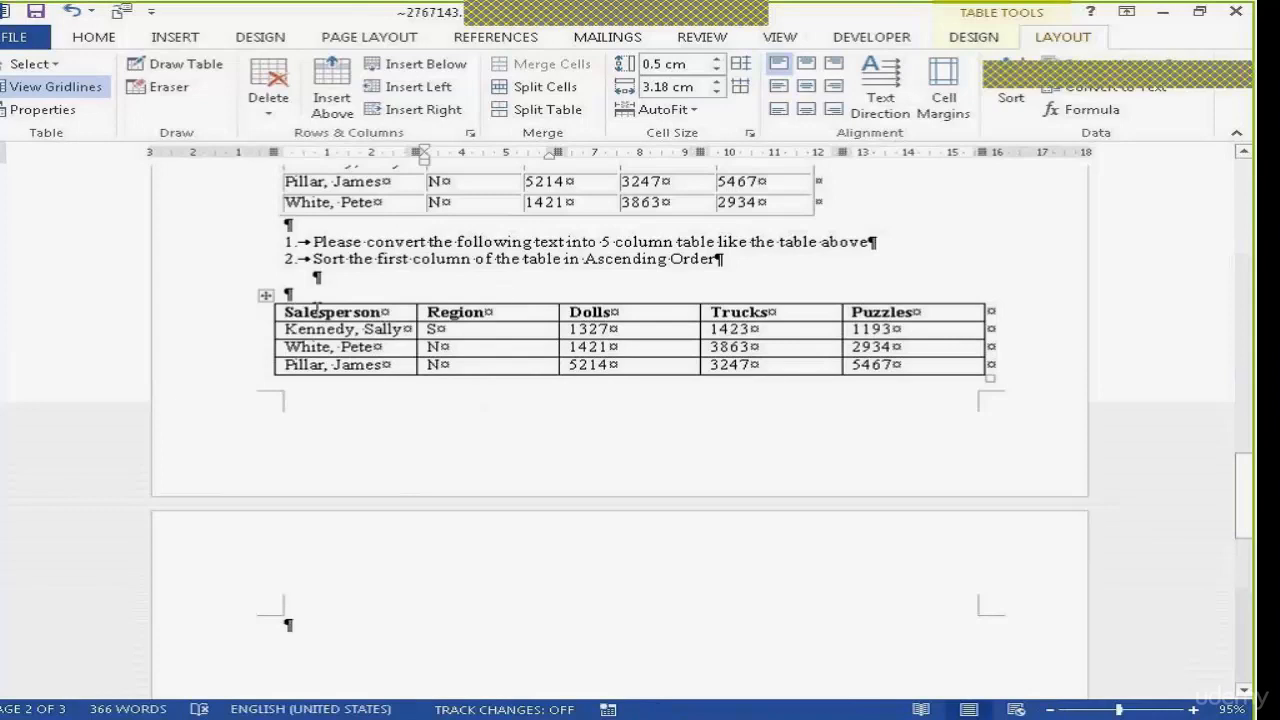
left_click(265, 296)
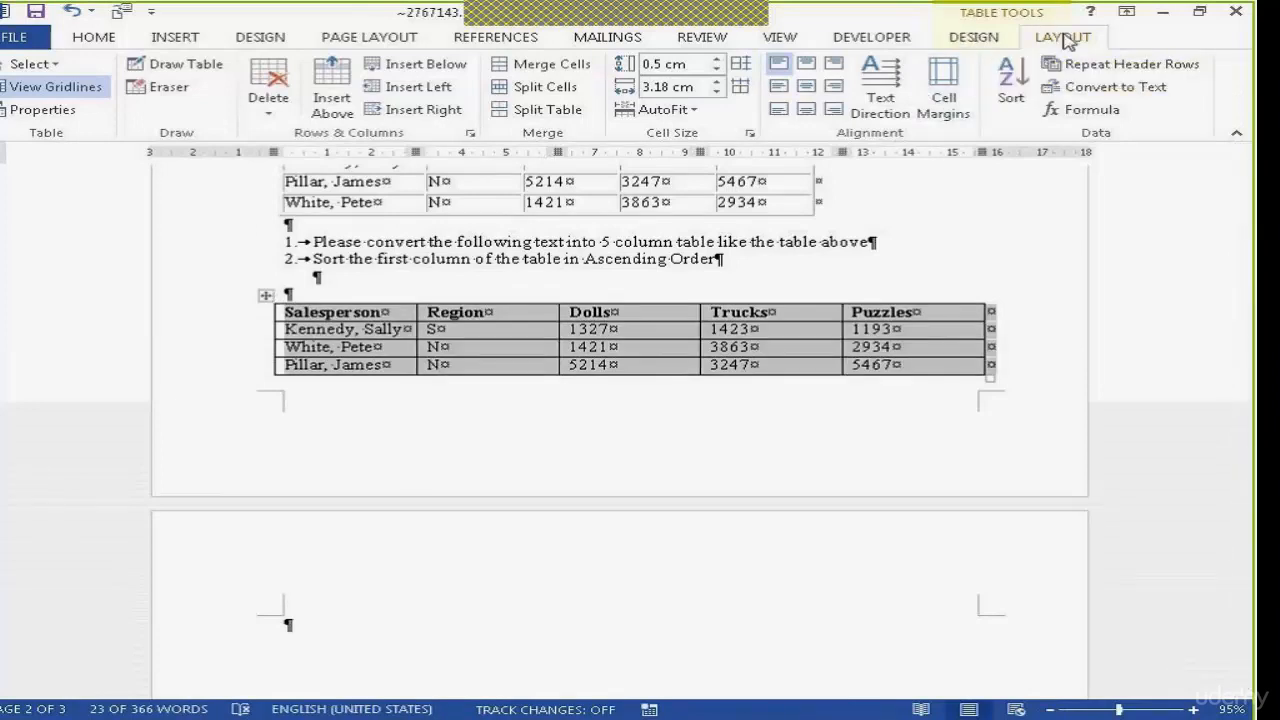
left_click(1134, 96)
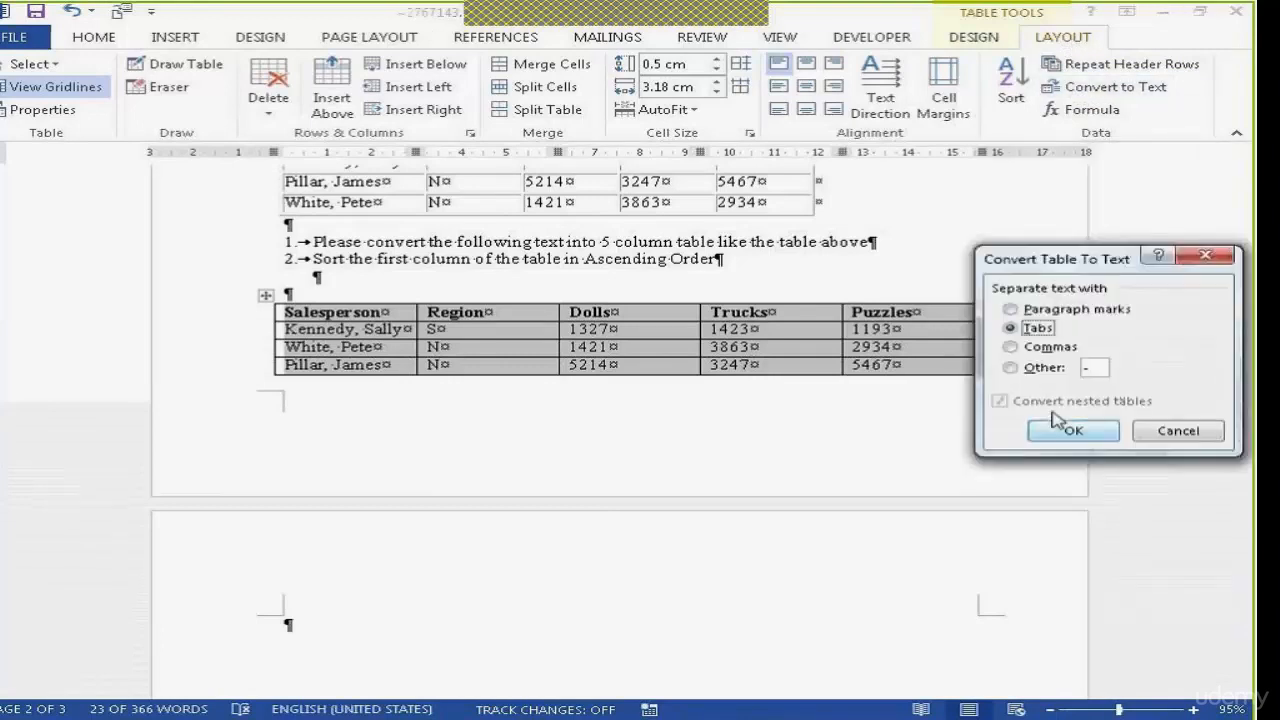
left_click(1051, 311)
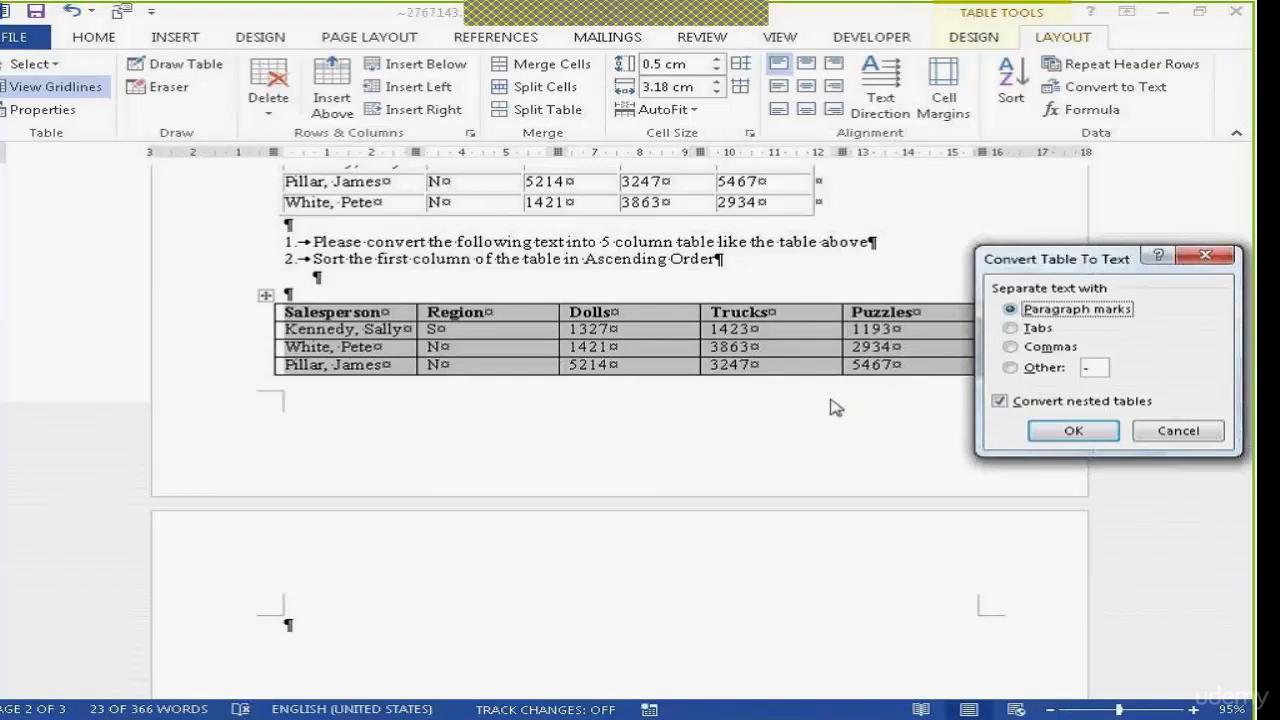
left_click(1066, 429)
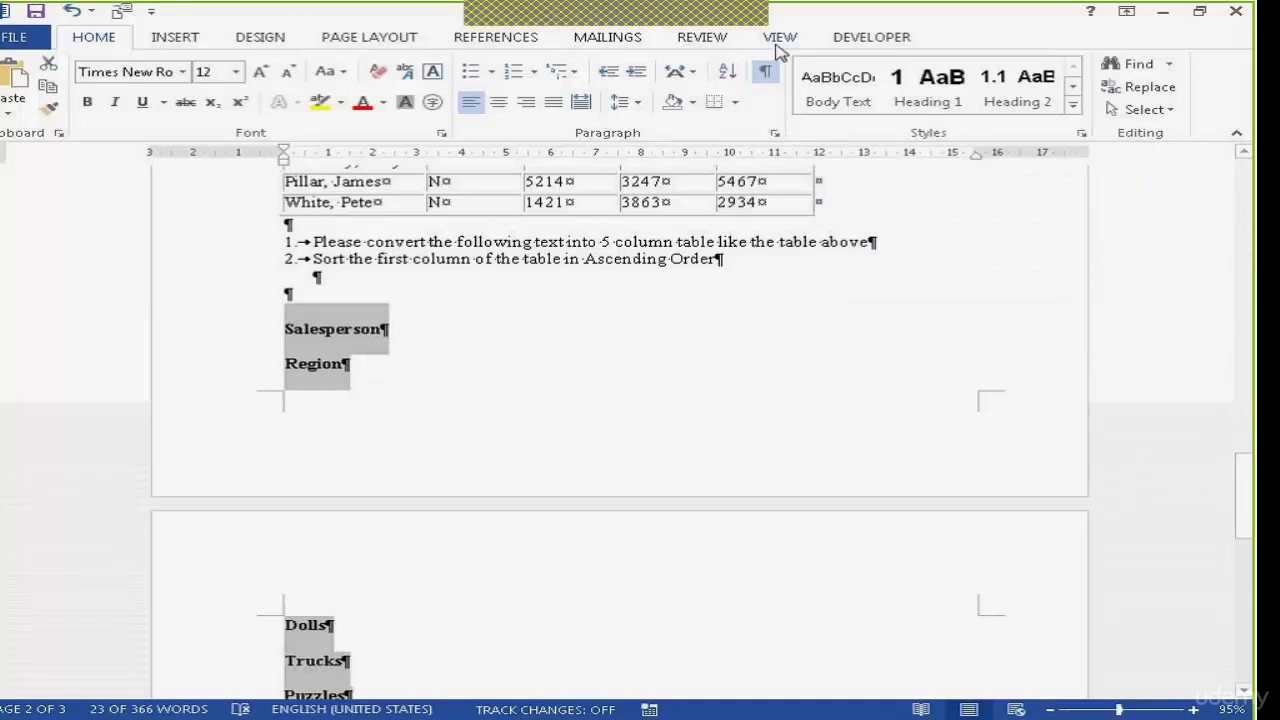
Hide the formatting marks to view the plain salesperson text, and show the marks again.
left_click(767, 76)
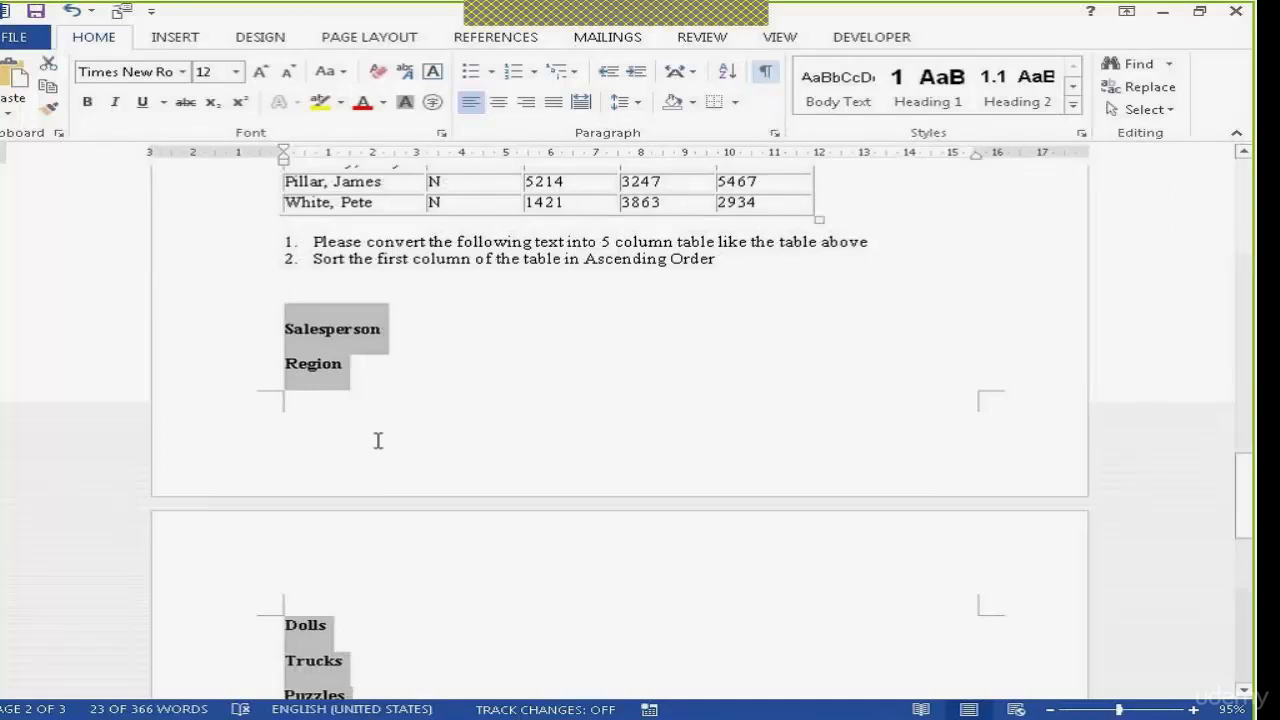
left_click(360, 418)
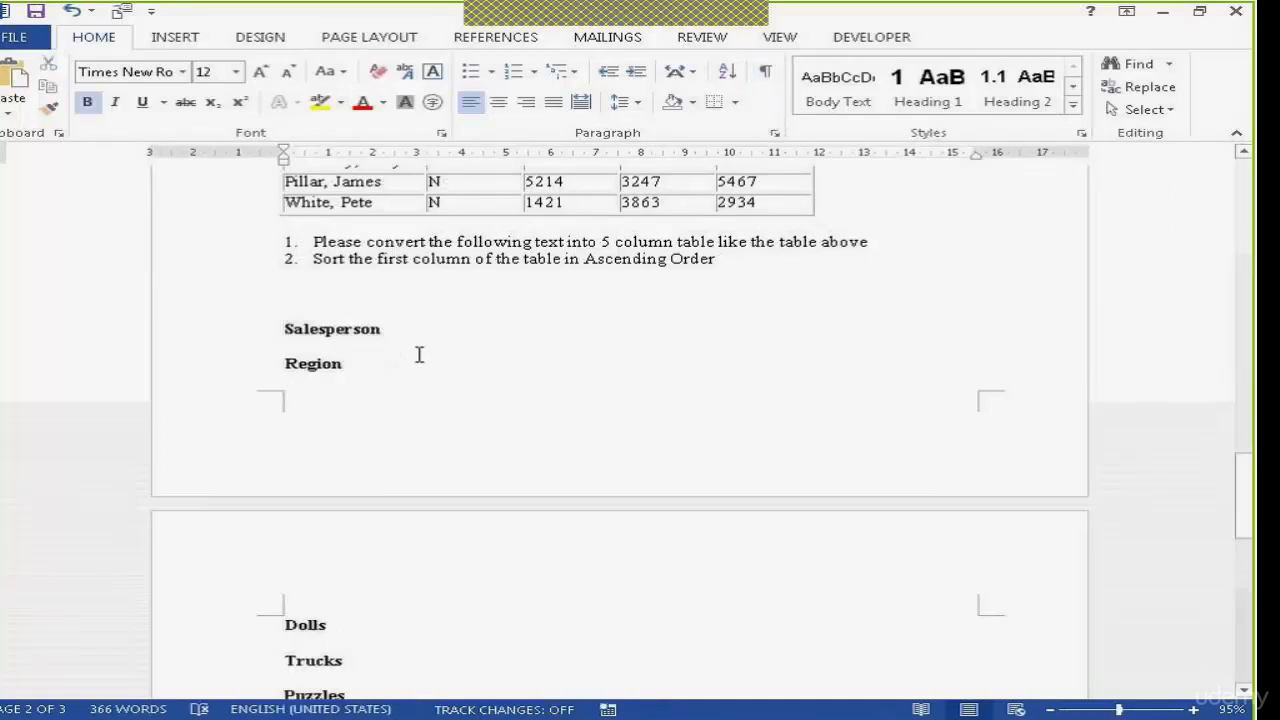
left_click(766, 74)
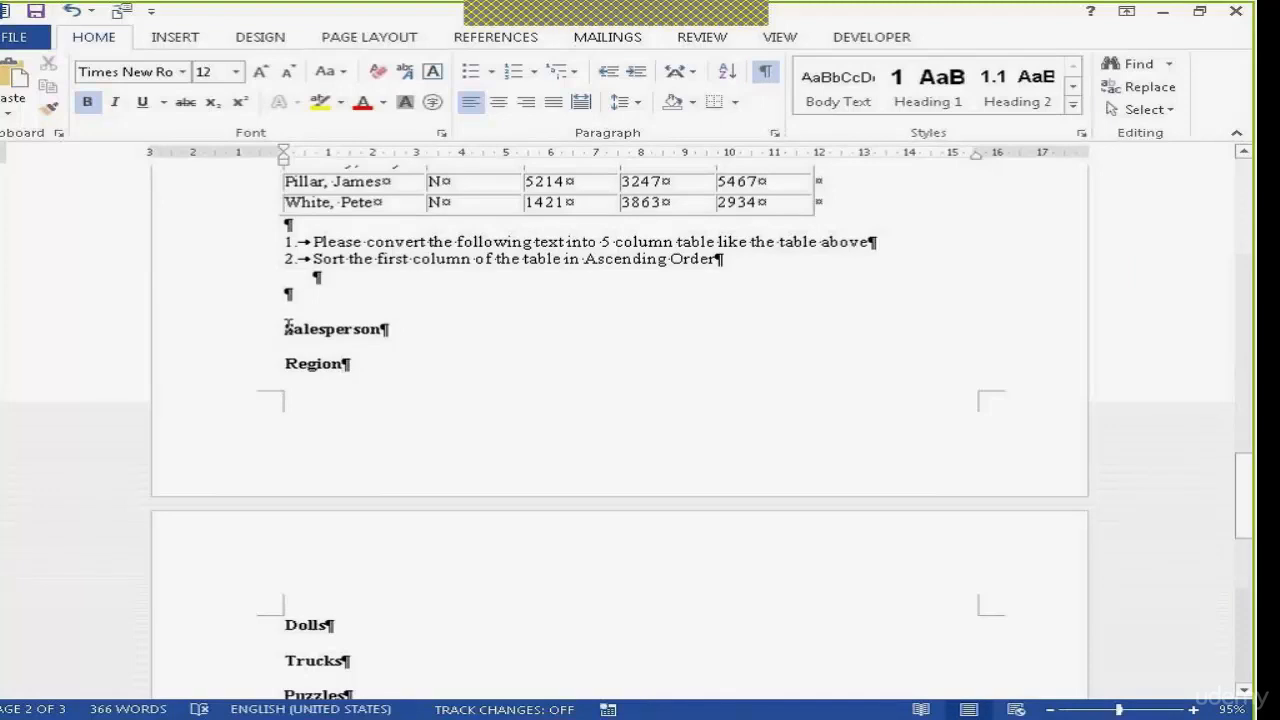
Examine the paragraph marks that separate Salesperson, Region and Dolls in the salesperson text.
left_click_drag(288, 327, 385, 330)
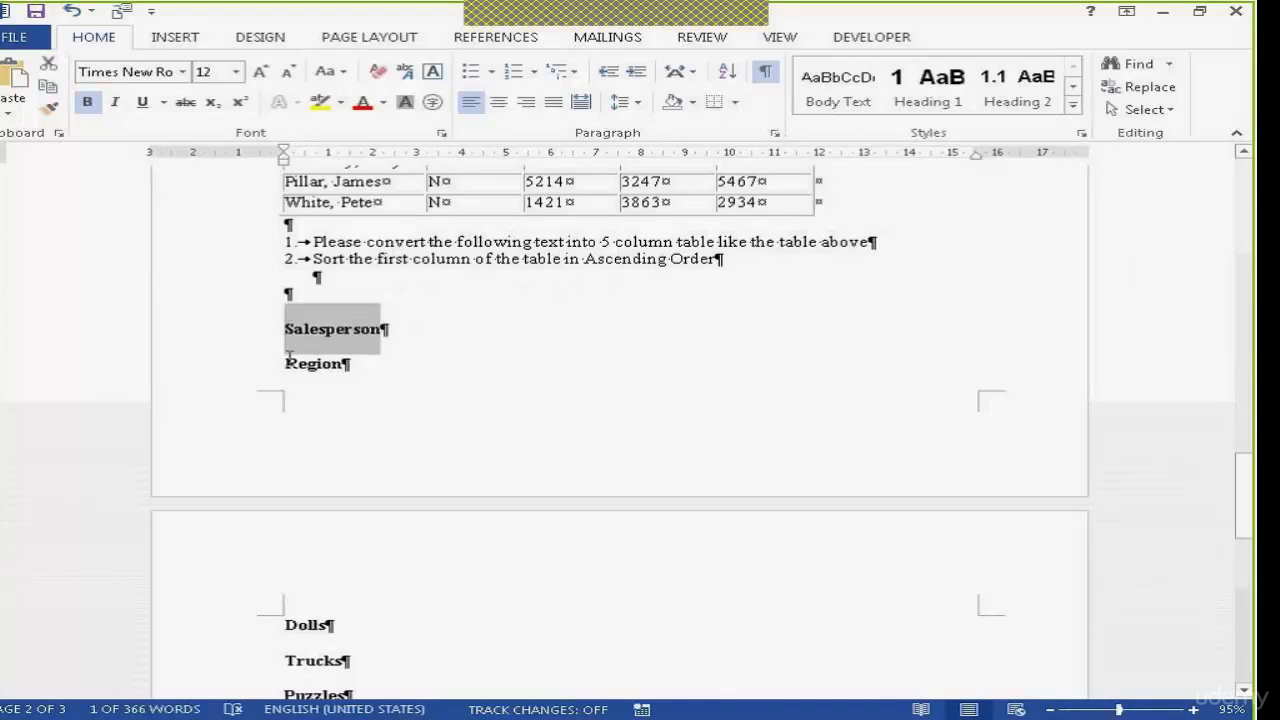
left_click_drag(288, 361, 348, 361)
left_click(278, 625)
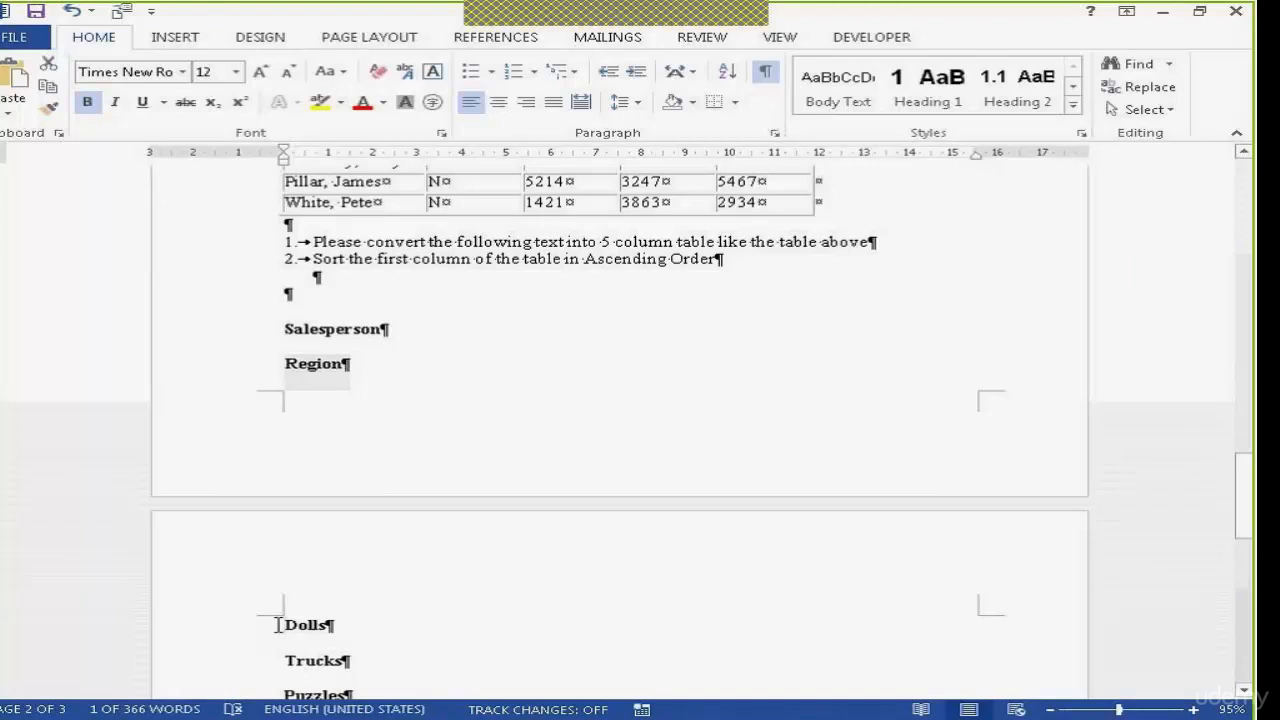
left_click(375, 346)
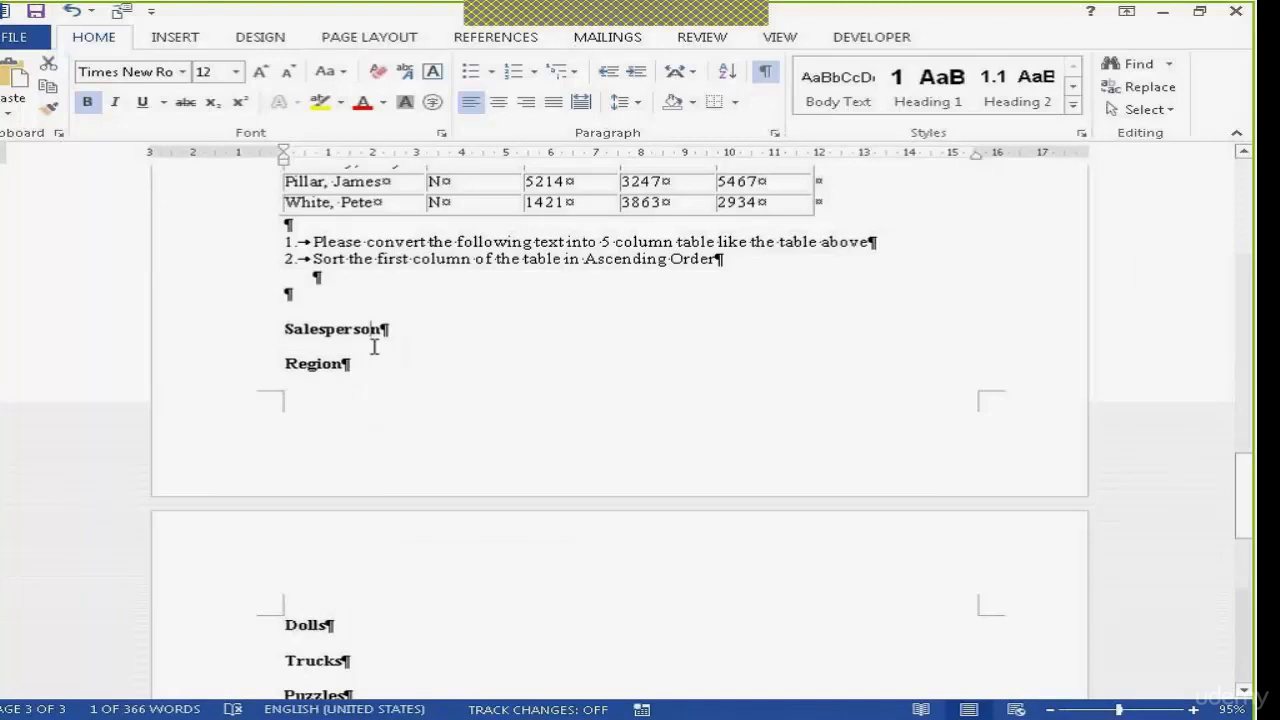